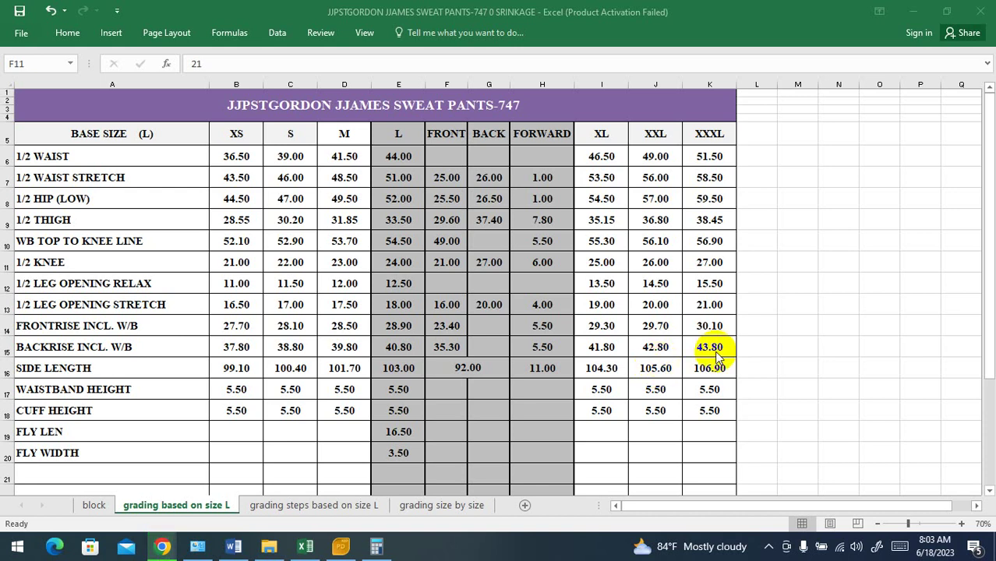
Step: Switch from the Excel grading sheet to the PANT CAL Word document
click(233, 547)
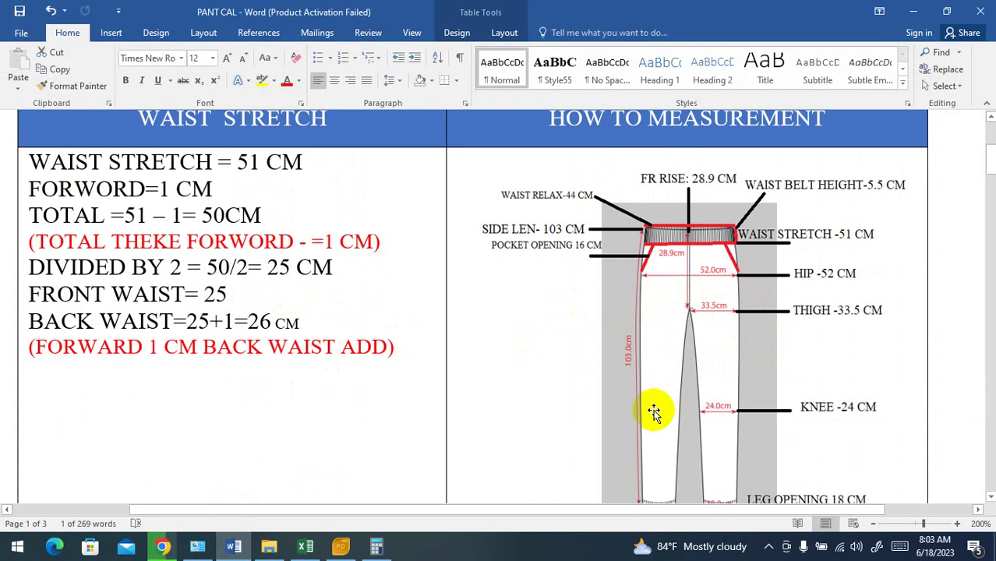
click(989, 171)
drag(989, 171, 987, 177)
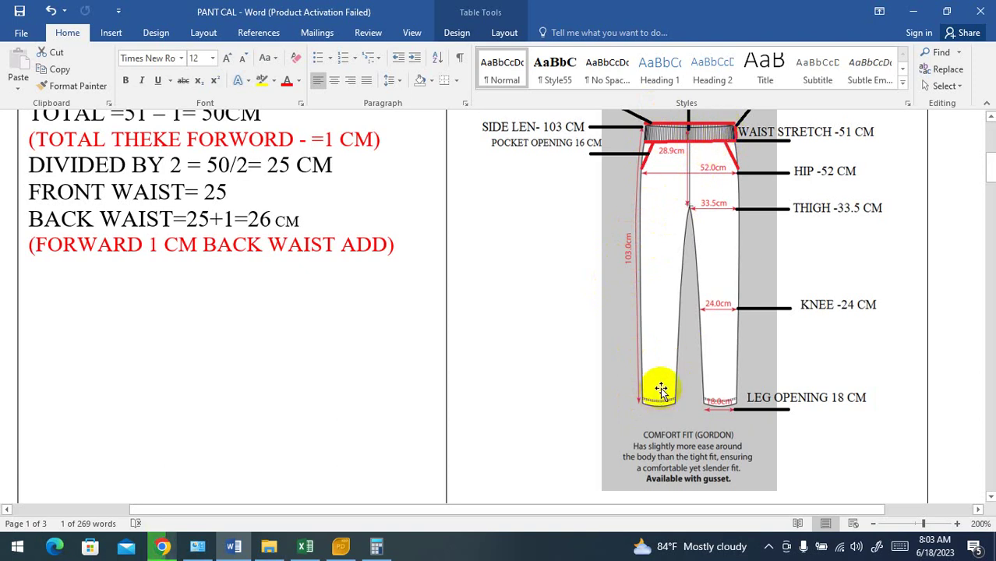
scroll(662, 390, up, 2)
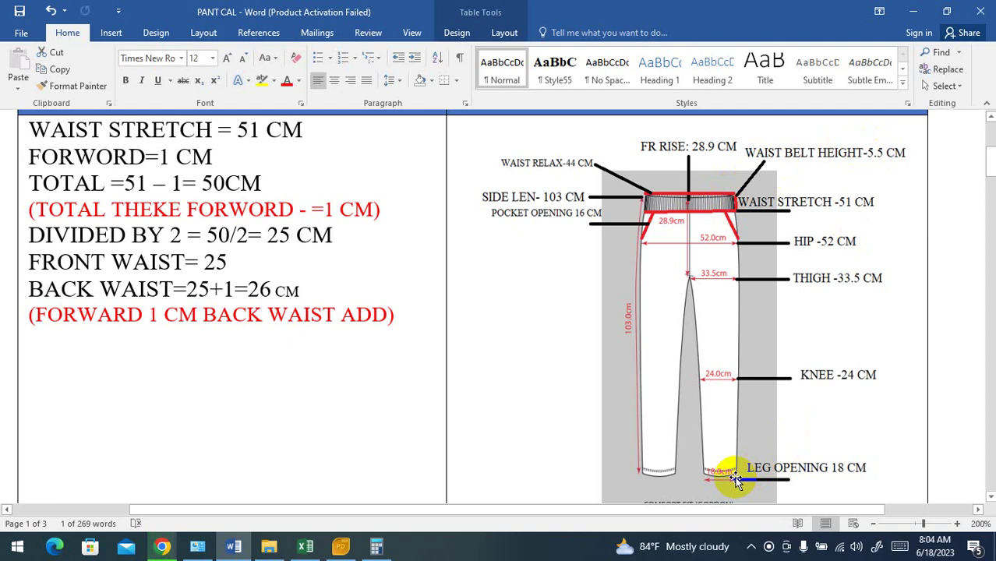
Step: Add 5.5 + 5.5 in Calculator to get 11, then dismiss the Chrome notification
click(377, 546)
text(5)
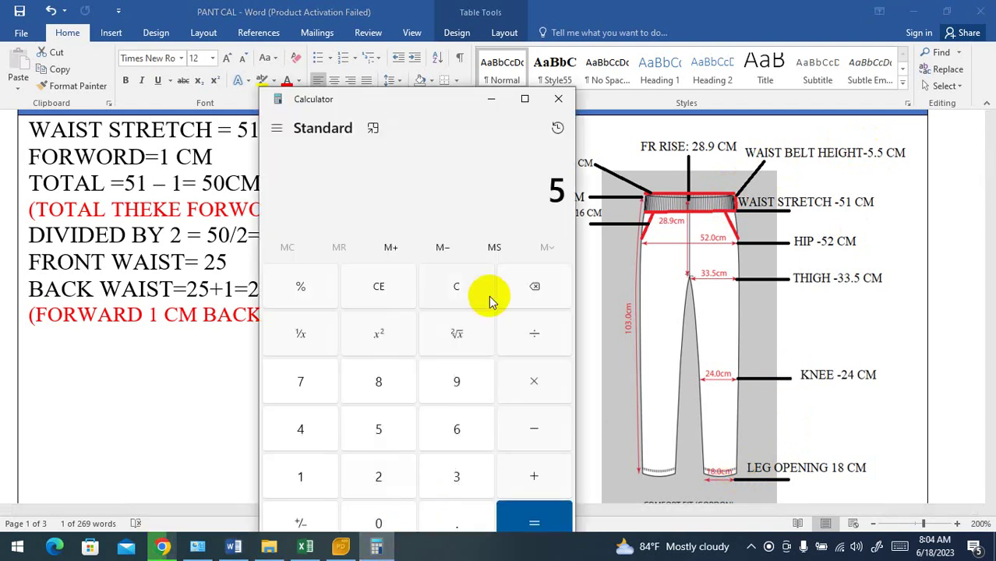
text(.5)
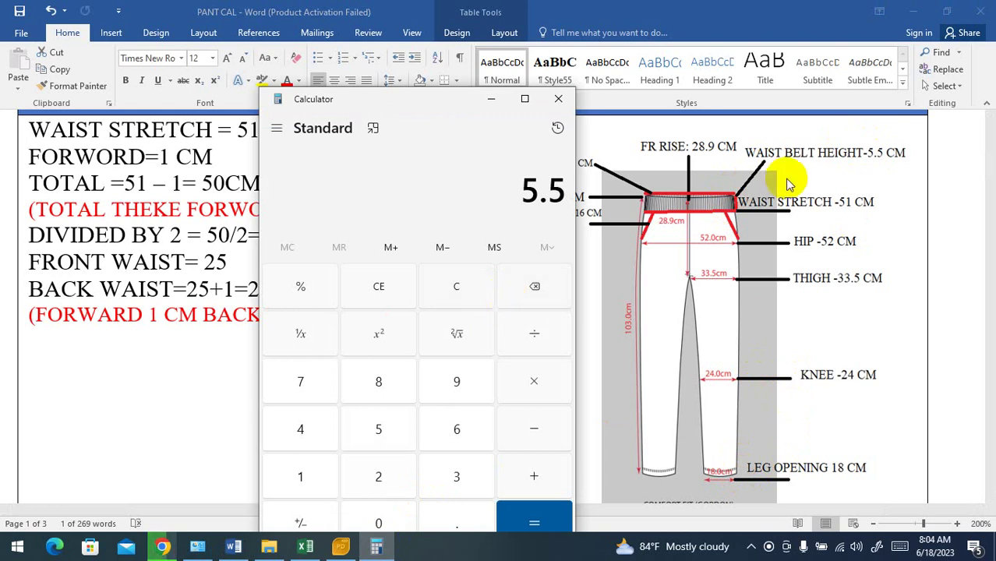
key(plus)
text(5.5 +)
key(Return)
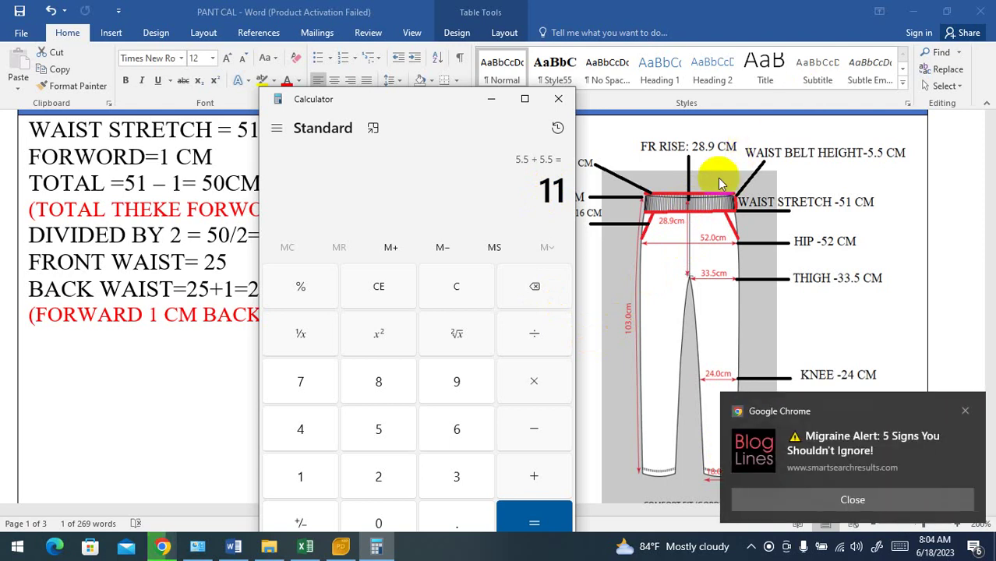
click(964, 410)
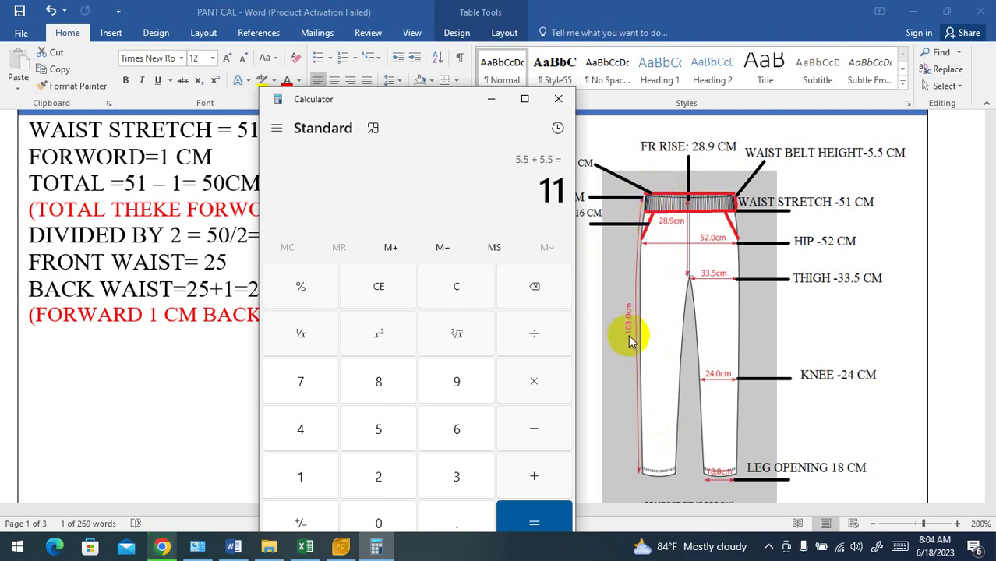
Step: Clear Calculator, compute 103 − 11 = 92, and return to the PANT CAL document
click(480, 286)
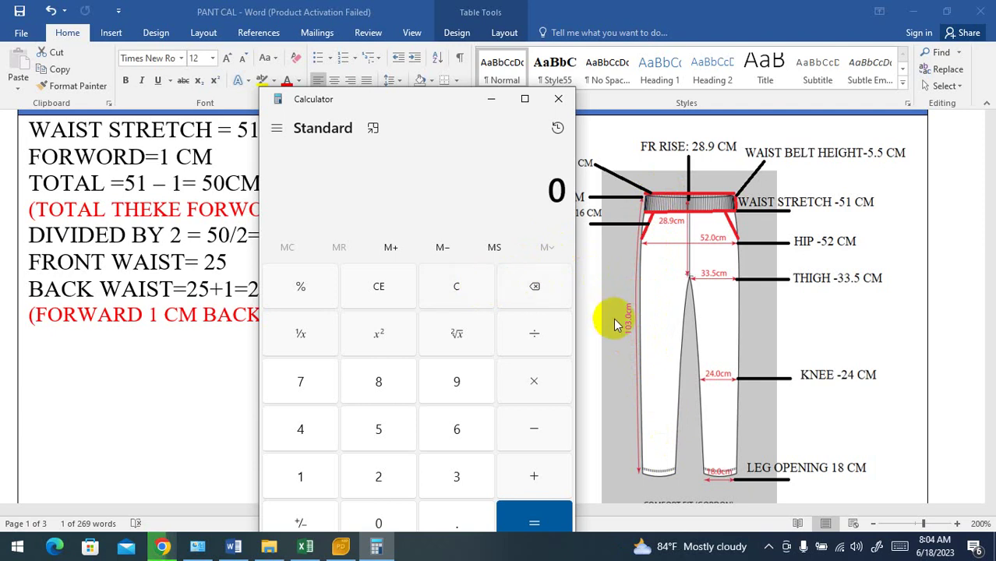
text(103)
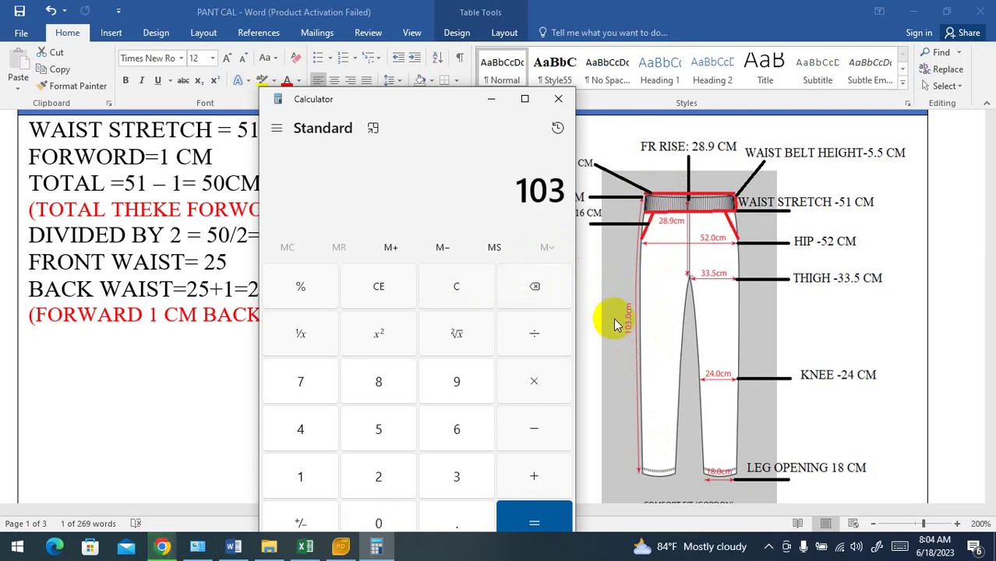
key(minus)
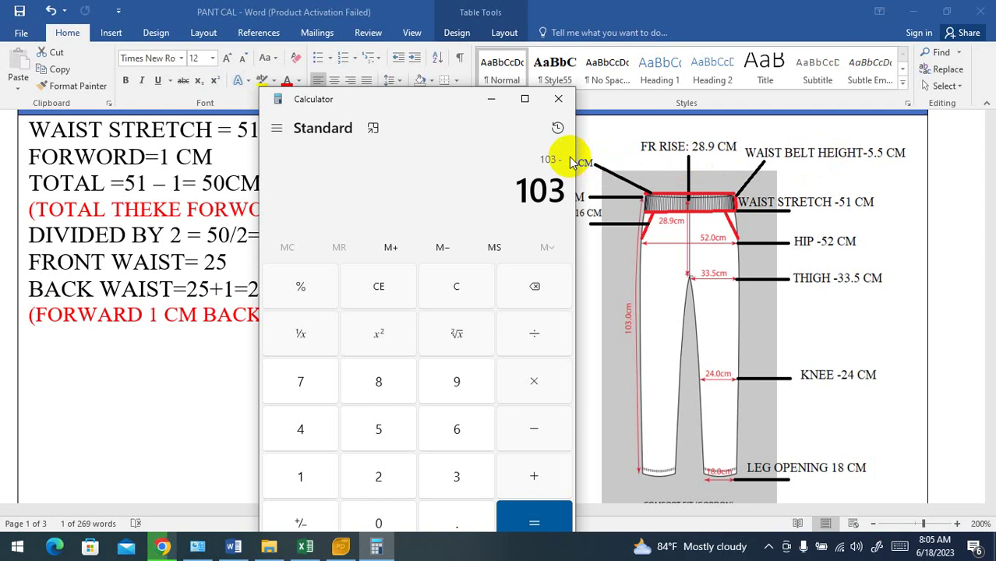
text(11)
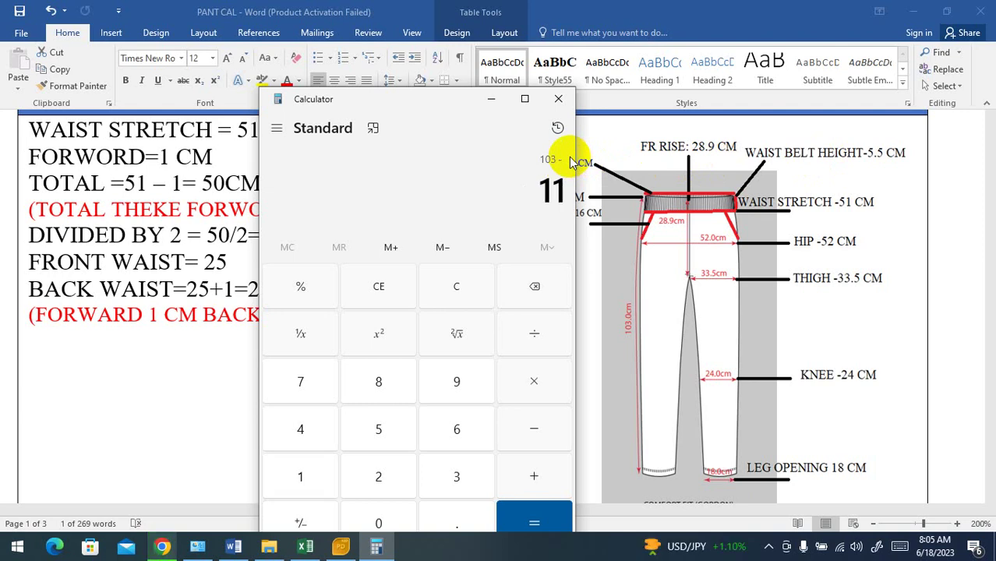
key(Return)
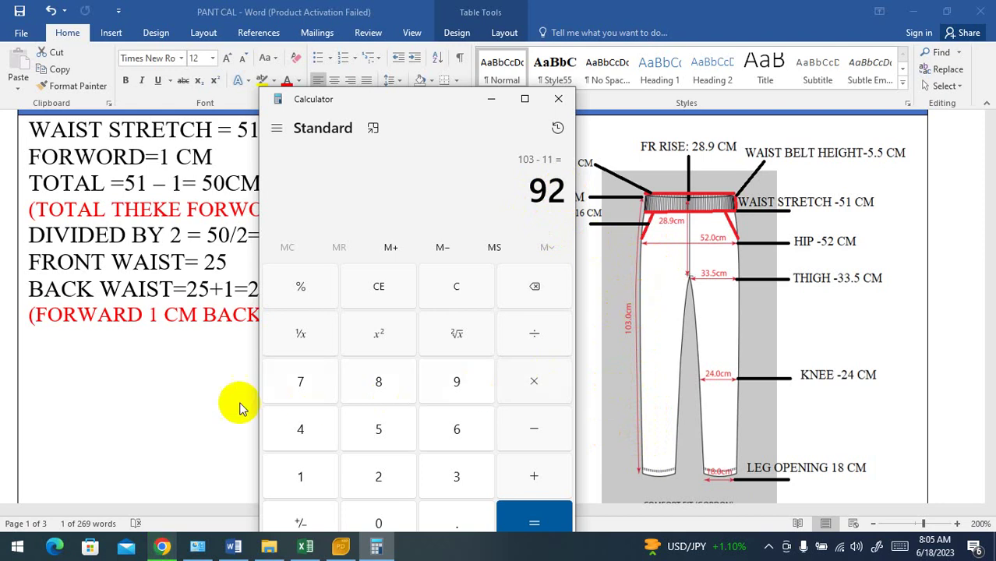
click(209, 404)
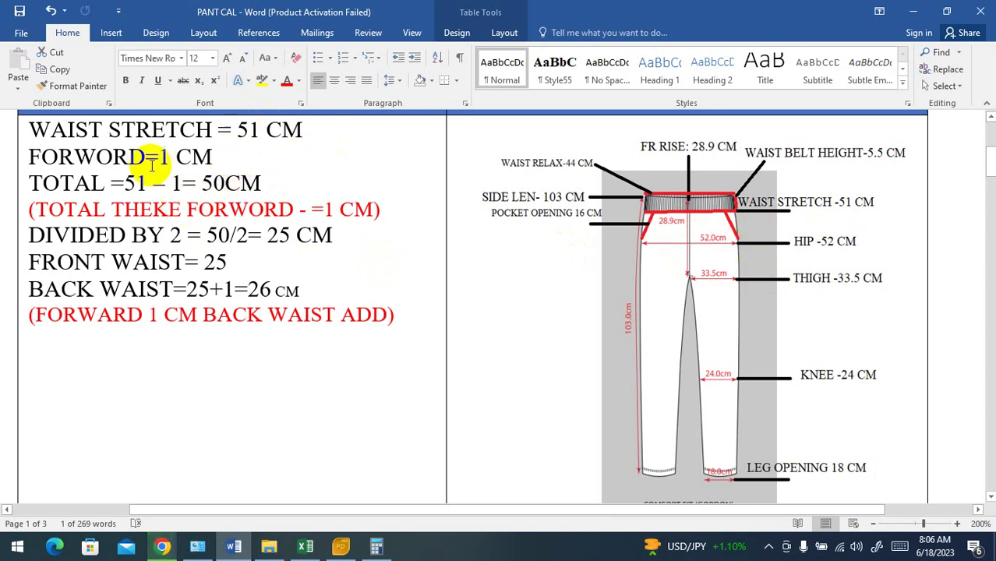
drag(125, 182, 178, 183)
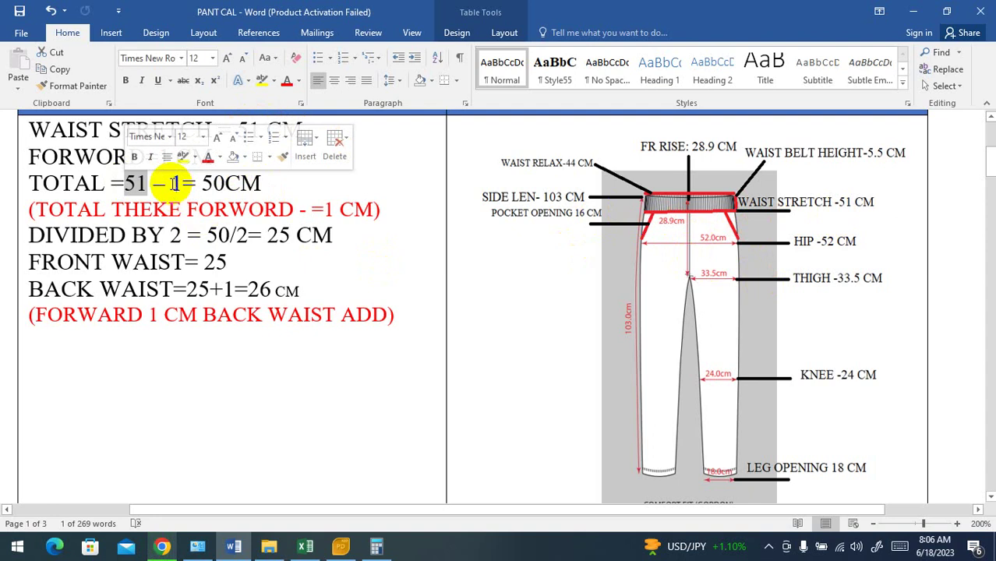
double_click(173, 182)
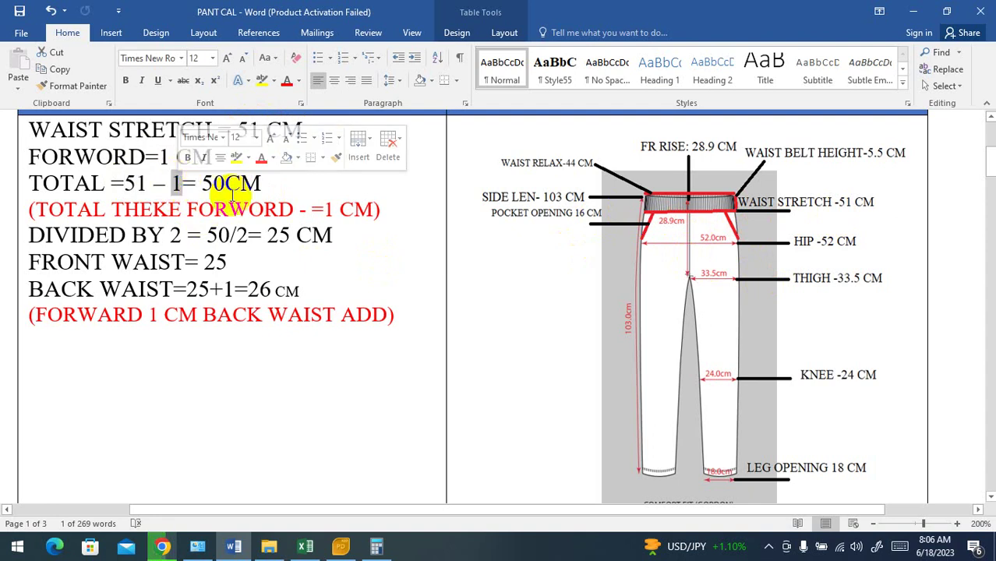
drag(204, 184, 248, 182)
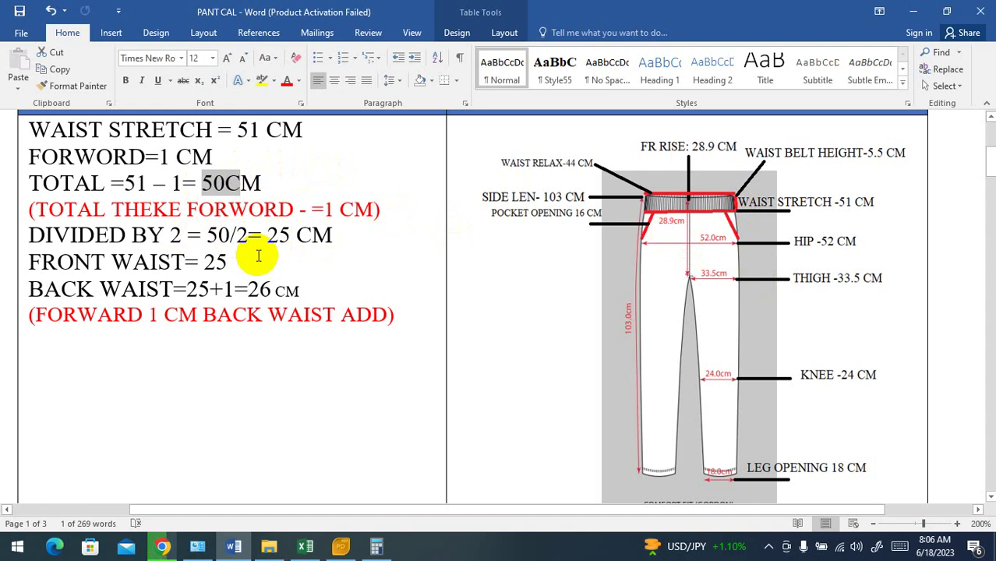
drag(227, 263, 208, 264)
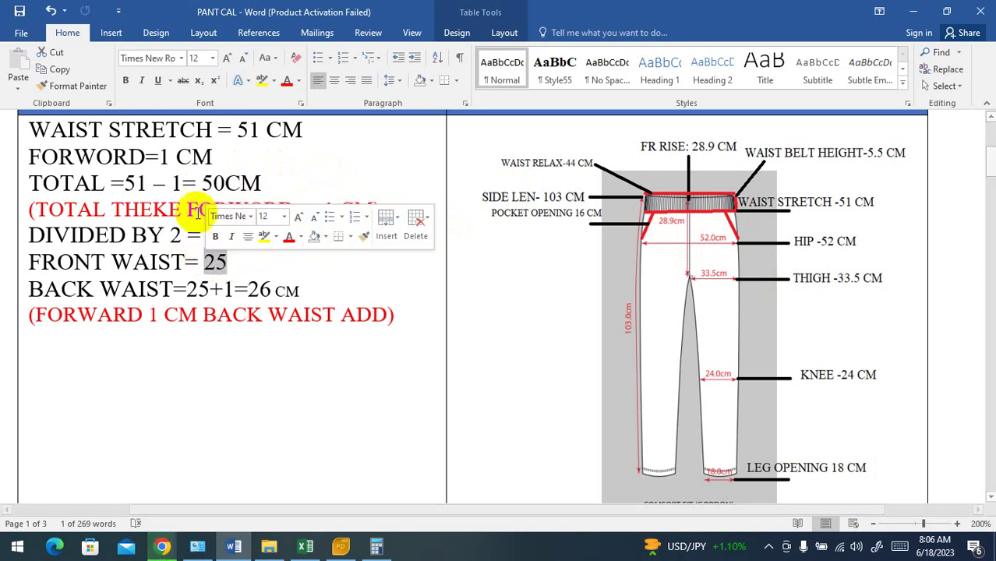
click(273, 178)
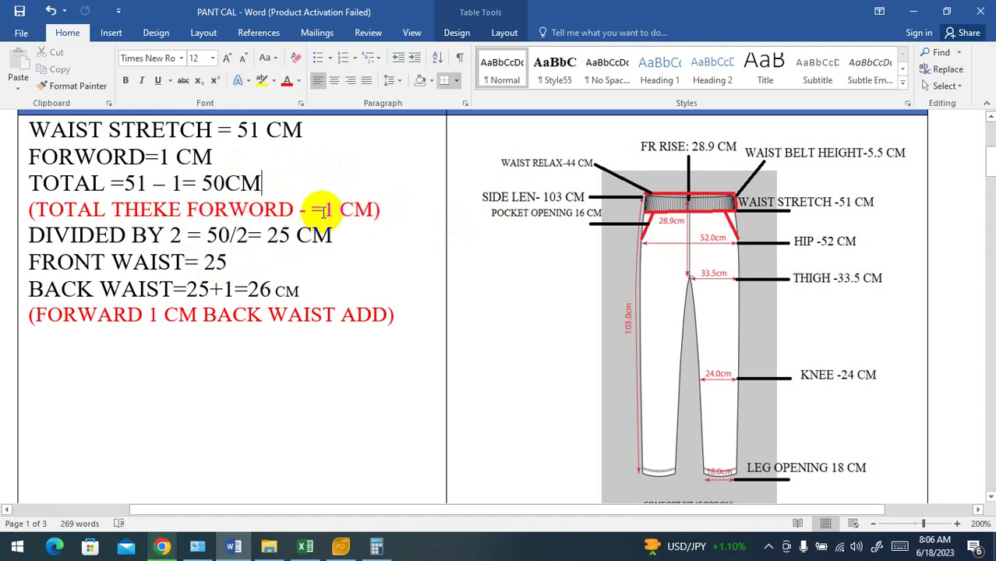
drag(324, 209, 332, 209)
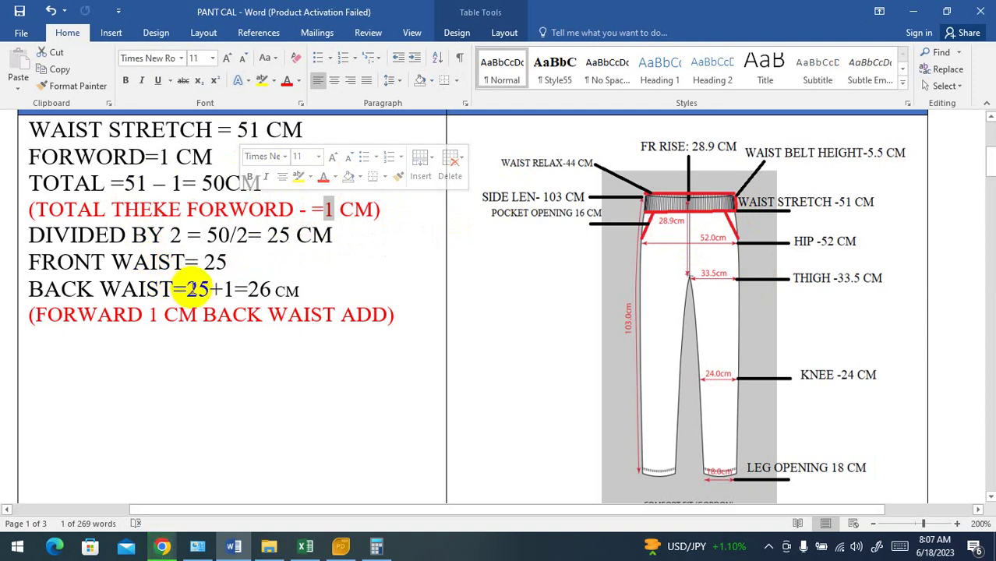
double_click(199, 289)
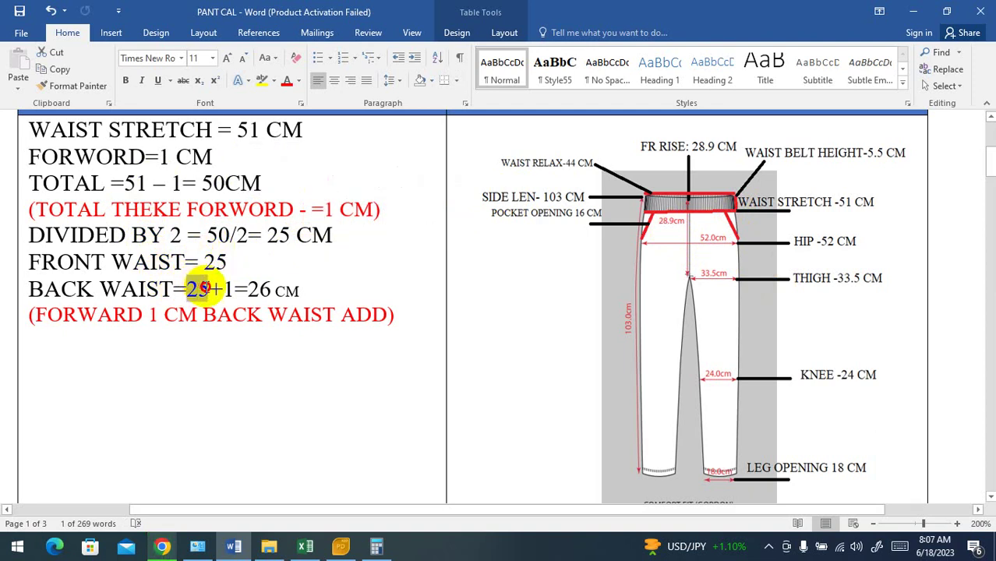
click(196, 260)
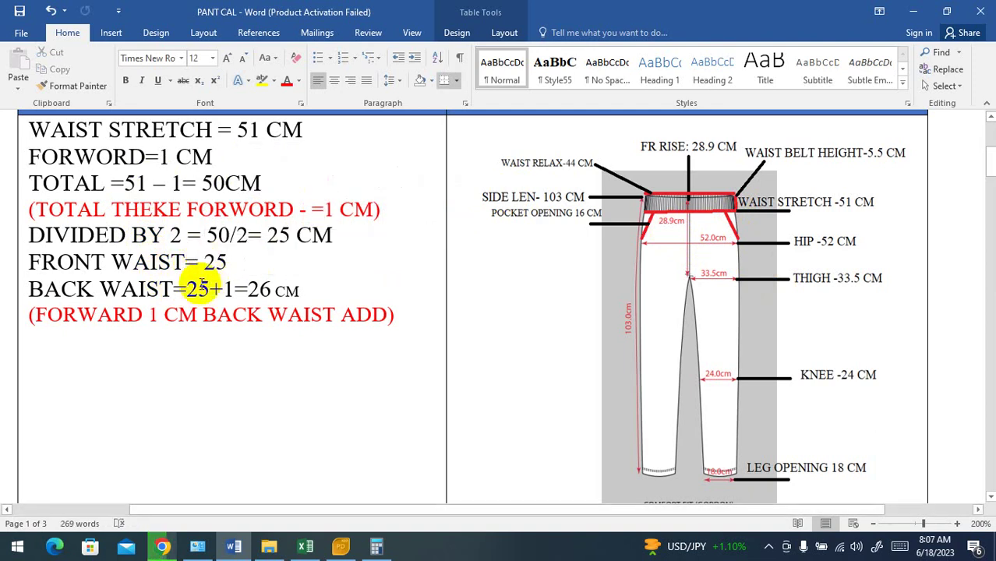
drag(234, 289, 201, 295)
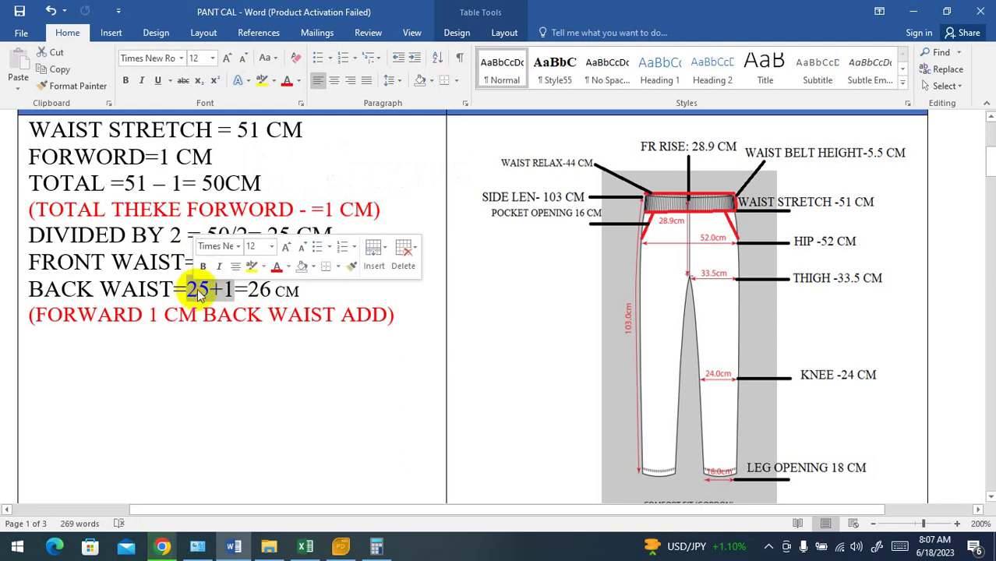
drag(261, 289, 244, 292)
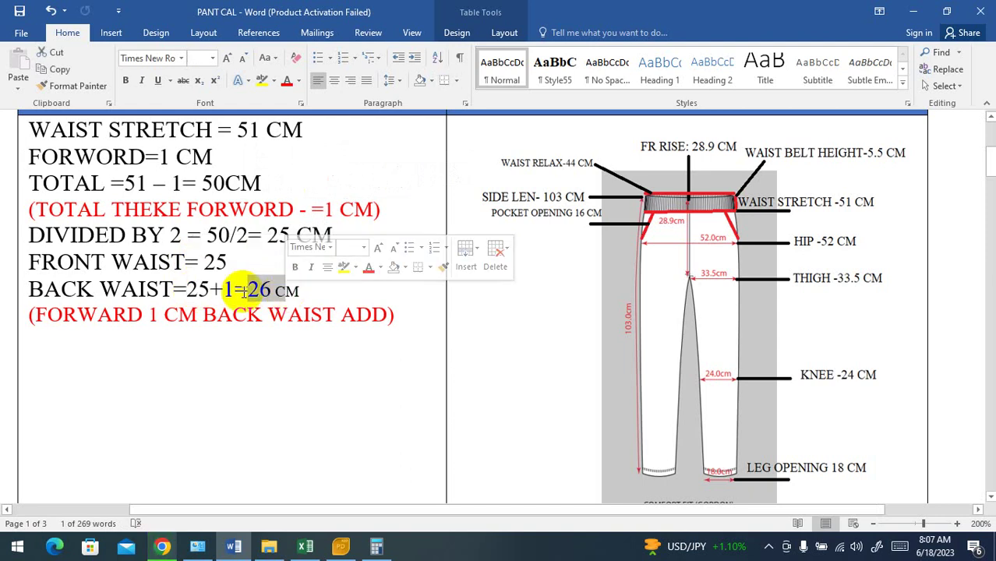
click(290, 270)
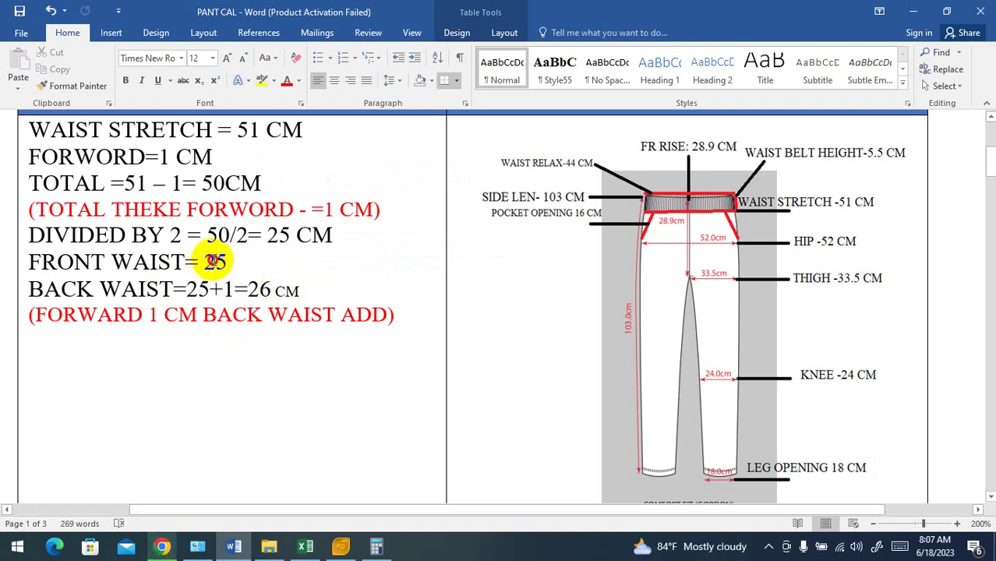
double_click(215, 262)
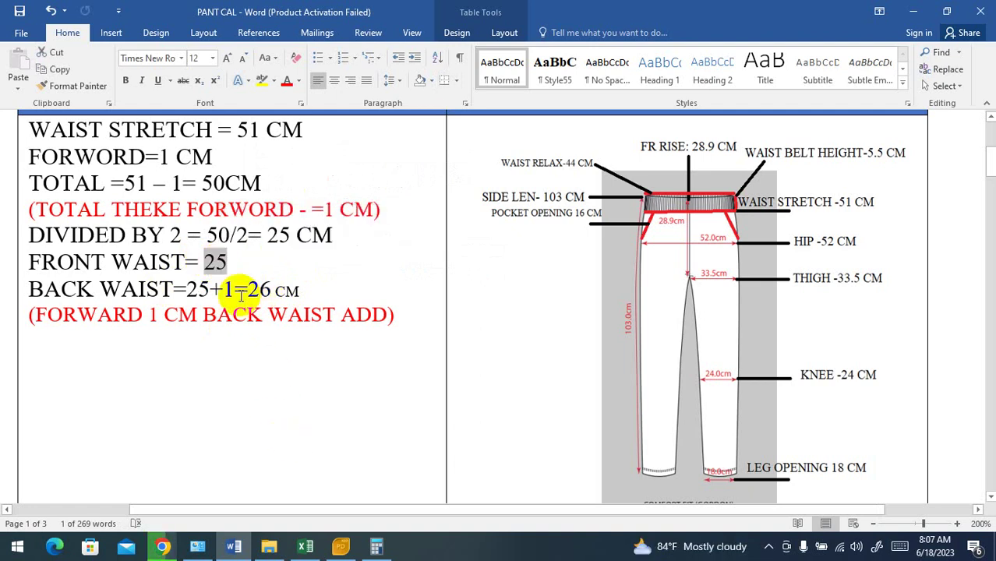
drag(248, 289, 262, 288)
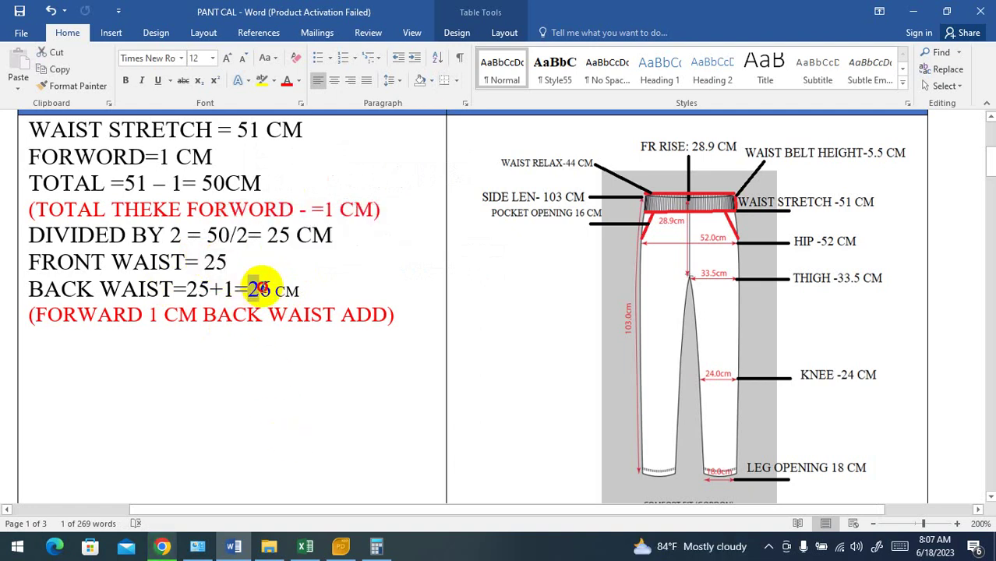
click(377, 546)
Step: Move Calculator aside, verify 25 + 26 = 51 for the waist, and return to Word
drag(417, 89, 750, 56)
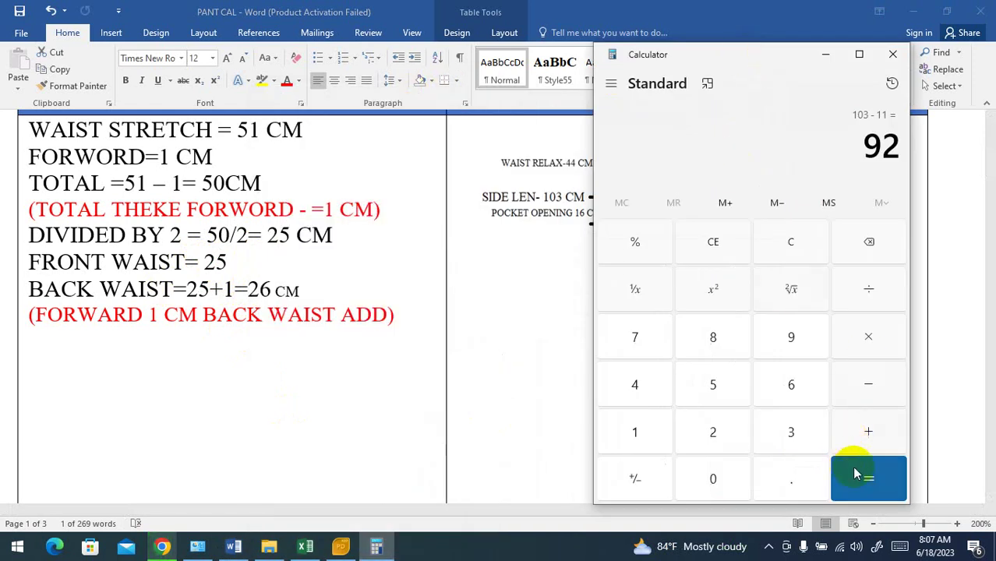
click(796, 246)
click(715, 427)
click(712, 385)
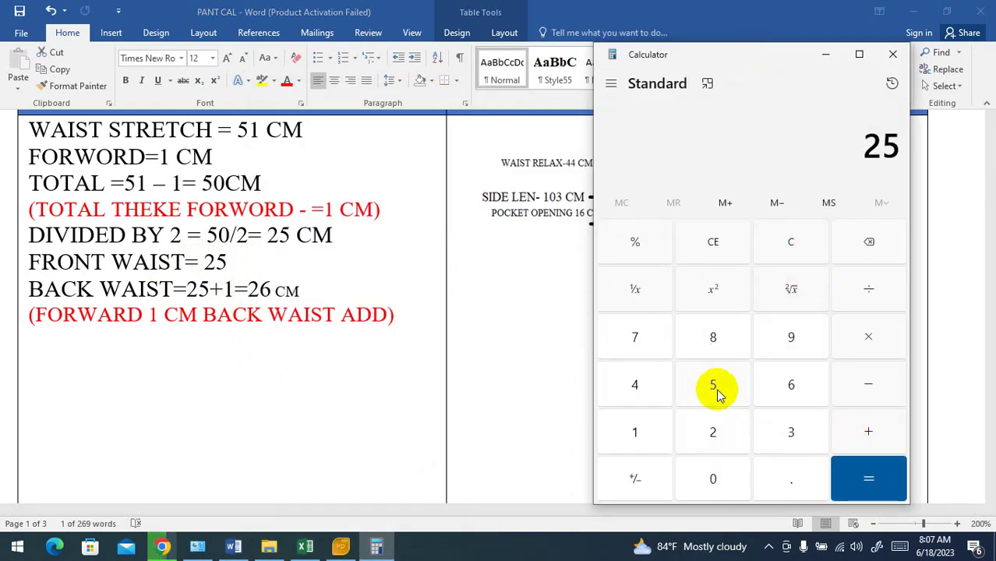
click(869, 429)
click(712, 432)
click(789, 390)
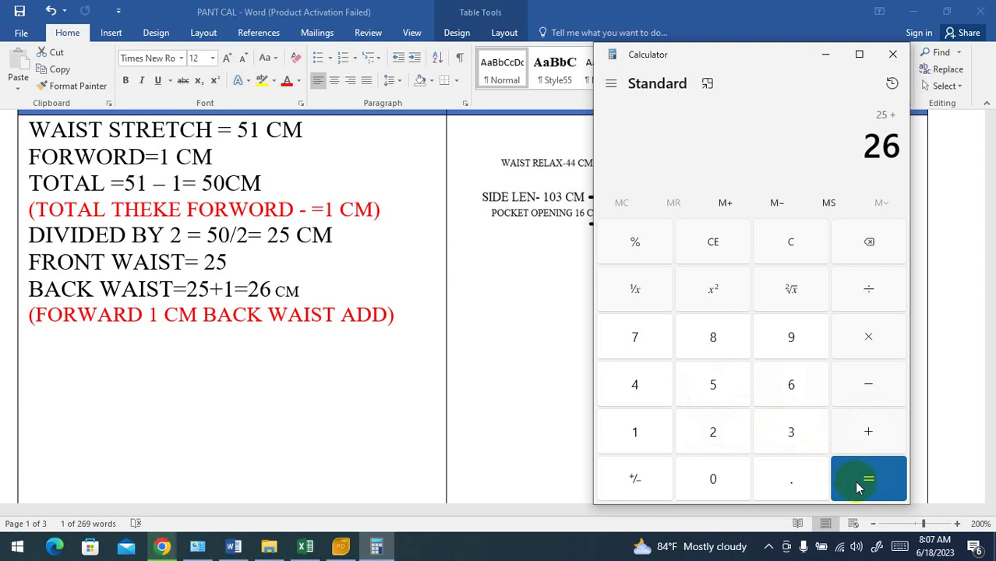
click(864, 478)
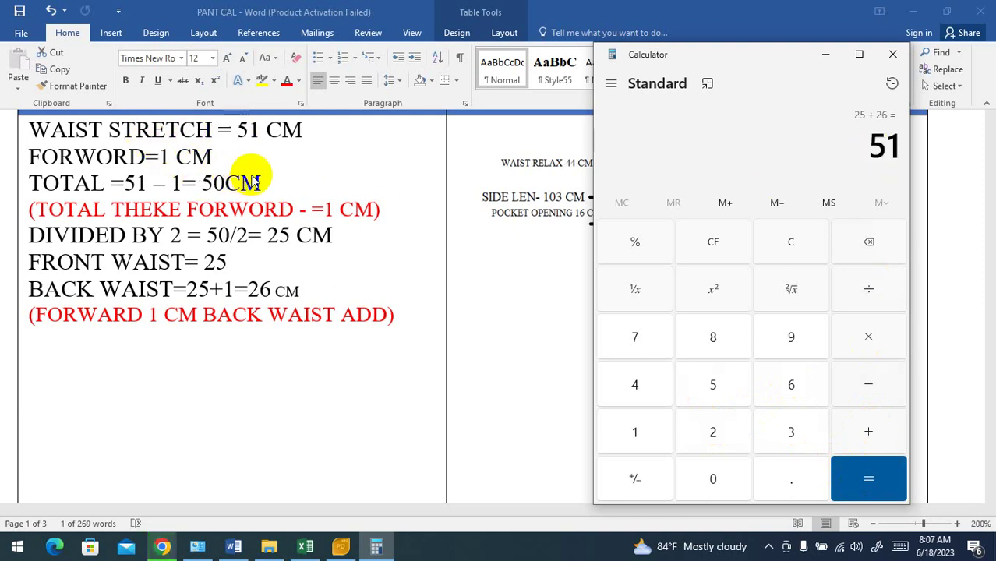
click(512, 270)
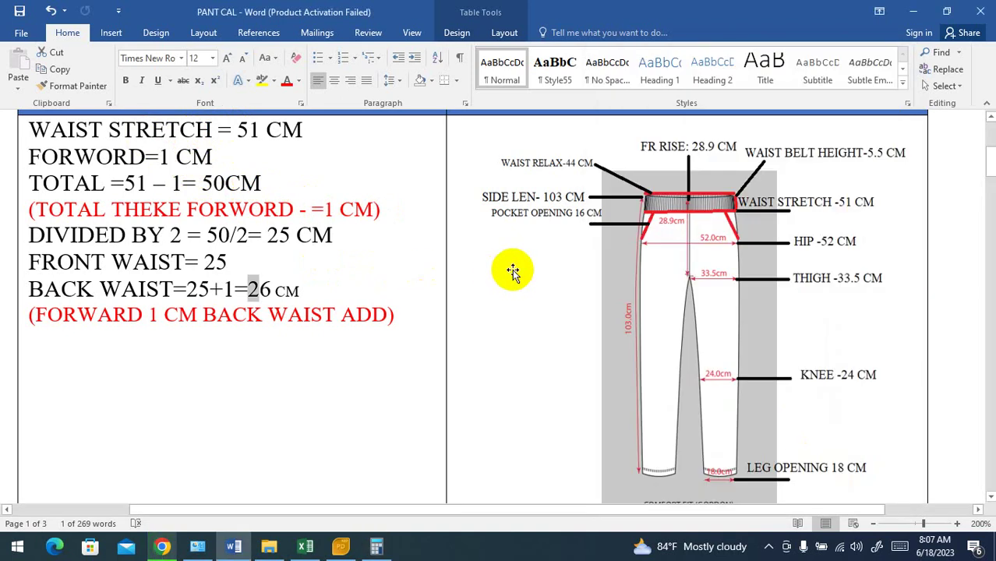
Step: Scroll down to the HIP STRETCH calculation and select its 51CM total
scroll(512, 270, down, 3)
scroll(512, 271, down, 3)
scroll(512, 271, down, 3)
scroll(512, 270, down, 2)
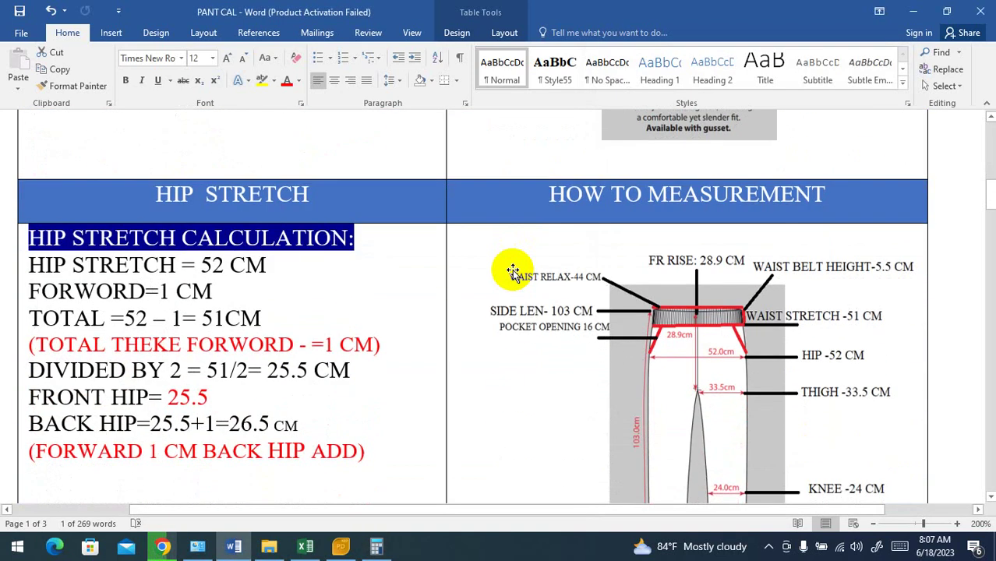
scroll(512, 270, down, 1)
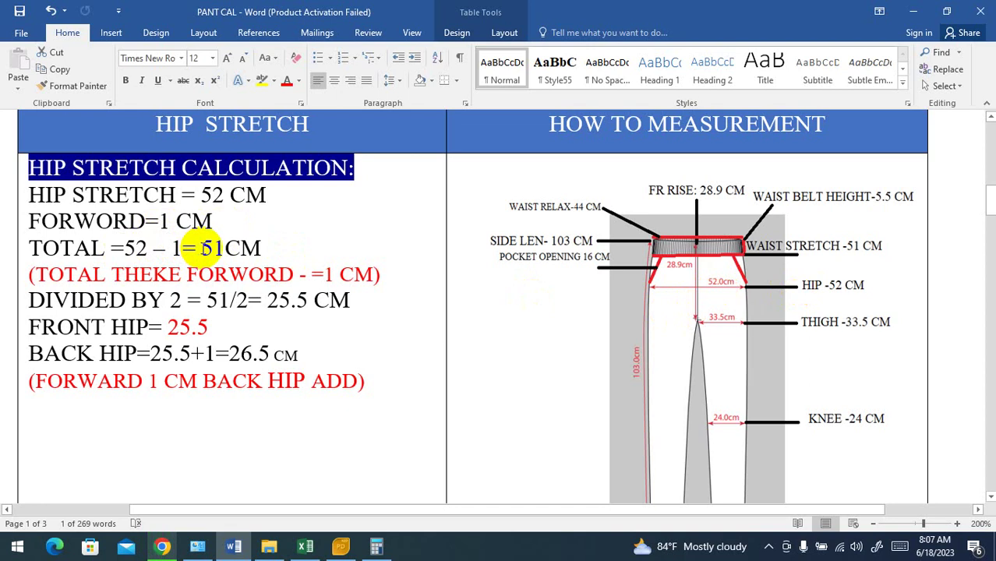
drag(202, 247, 257, 247)
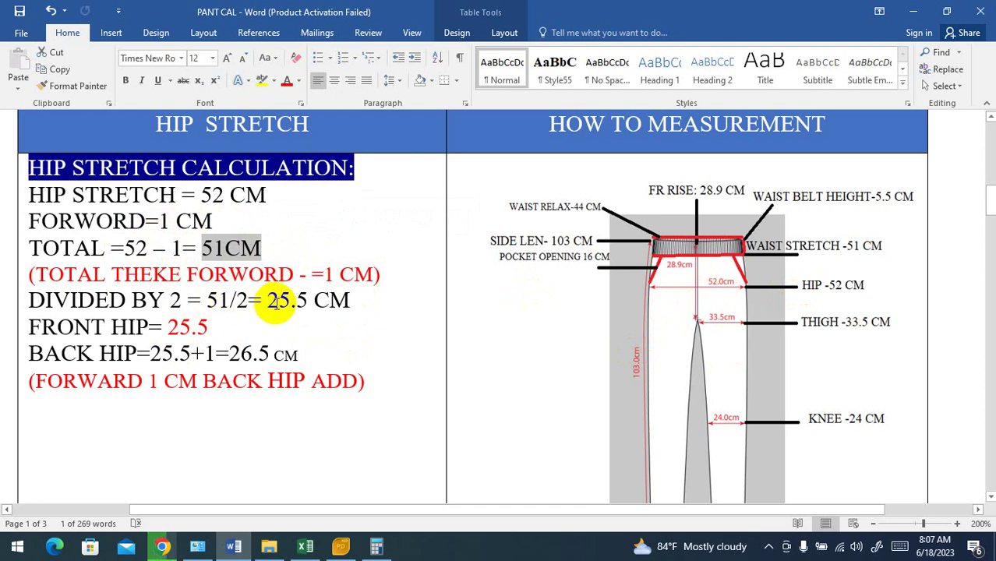
Step: Bring Calculator back and divide the 51 hip total by 2 to get 25.5 front
click(374, 540)
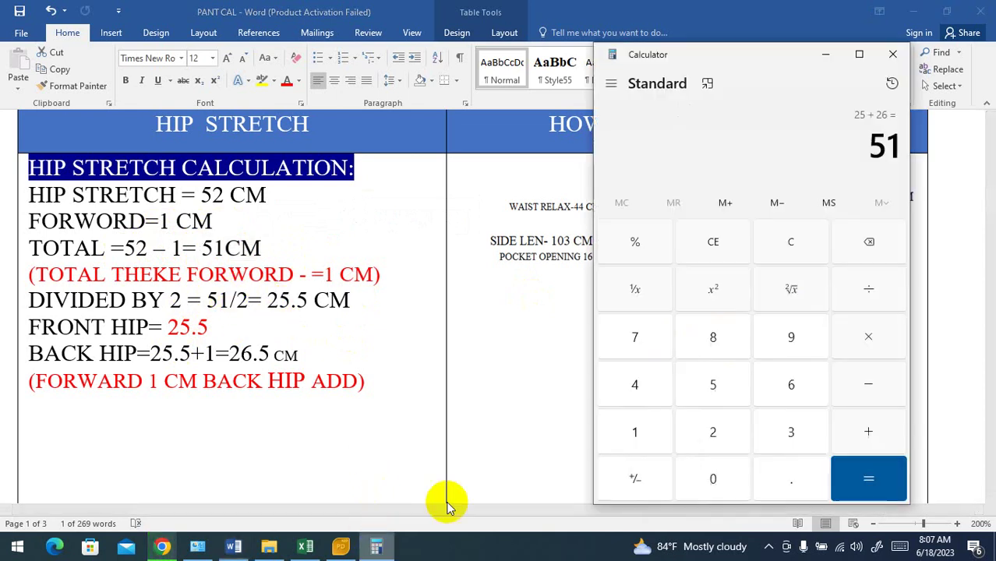
click(712, 383)
click(712, 425)
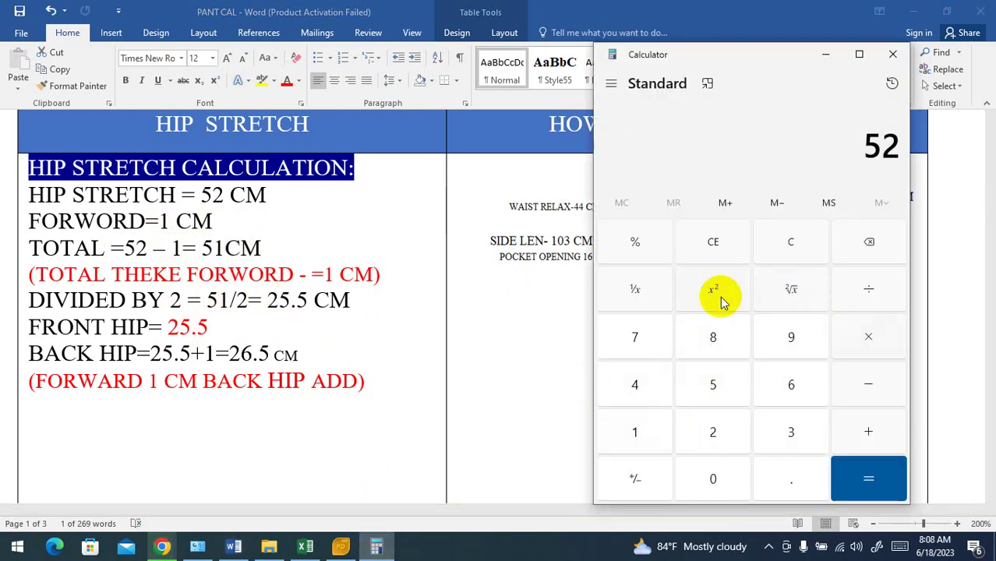
click(763, 243)
click(712, 384)
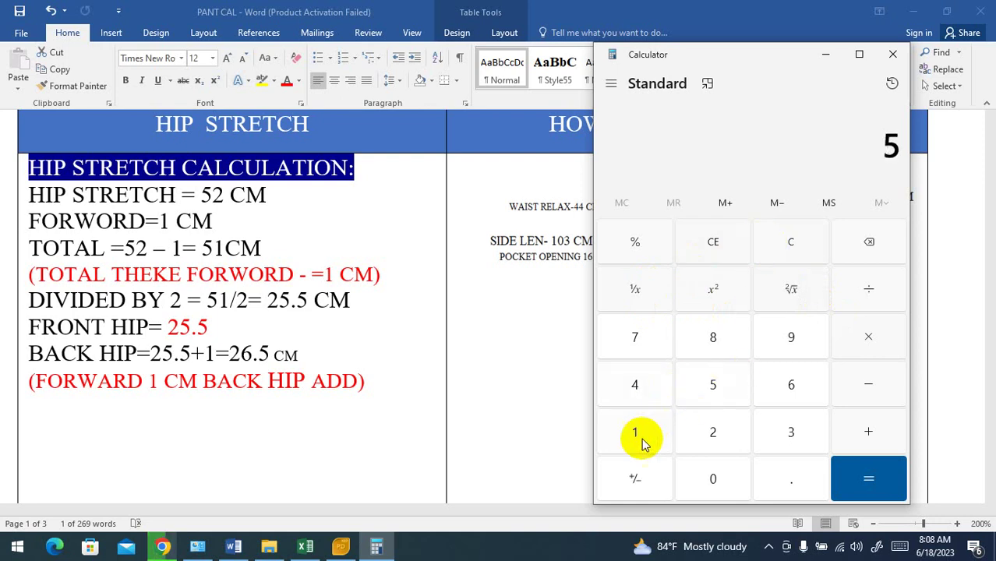
click(636, 433)
click(868, 289)
click(712, 432)
click(842, 465)
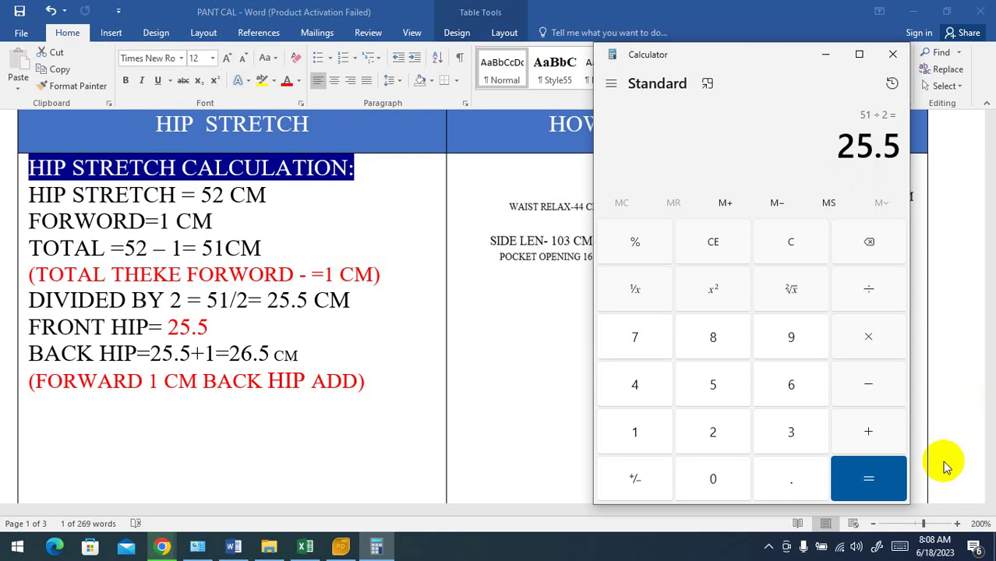
Step: Add 1 to get the 26.5 back hip and highlight 26.5 in the document
click(864, 437)
click(656, 443)
click(871, 462)
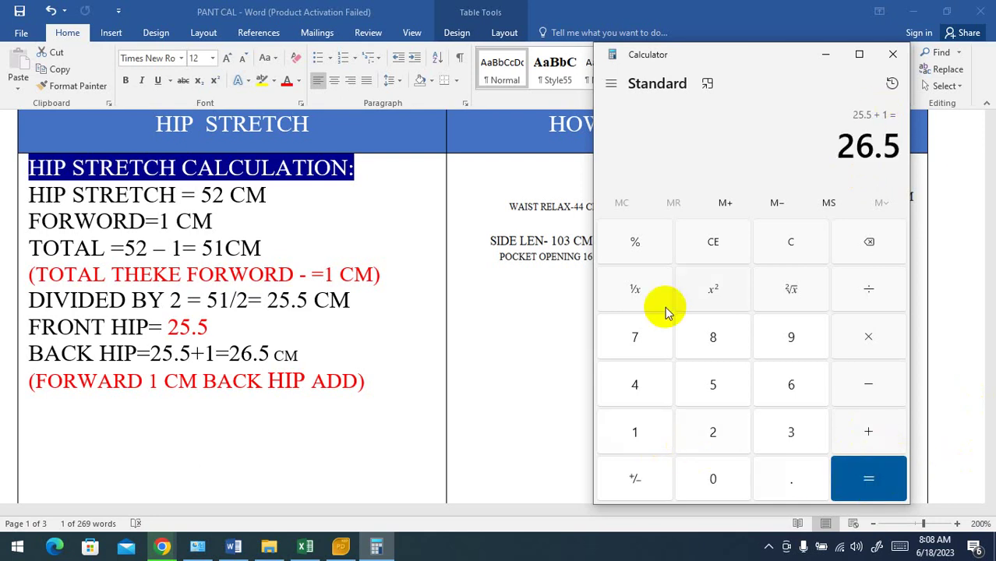
click(234, 355)
drag(230, 354, 270, 355)
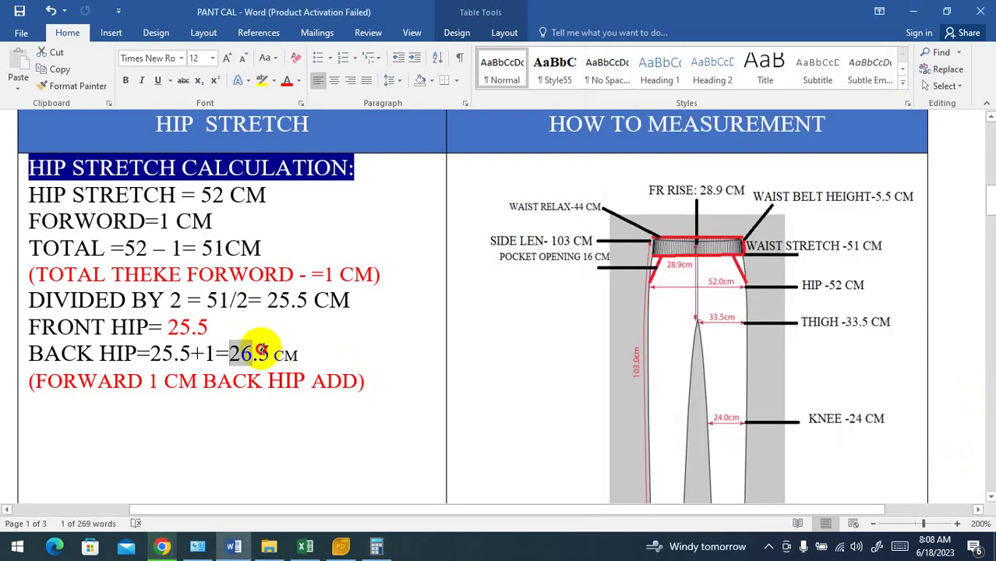
Step: Reopen Calculator to start the front-plus-back hip sum, clearing a mistyped 2,525 entry
click(376, 546)
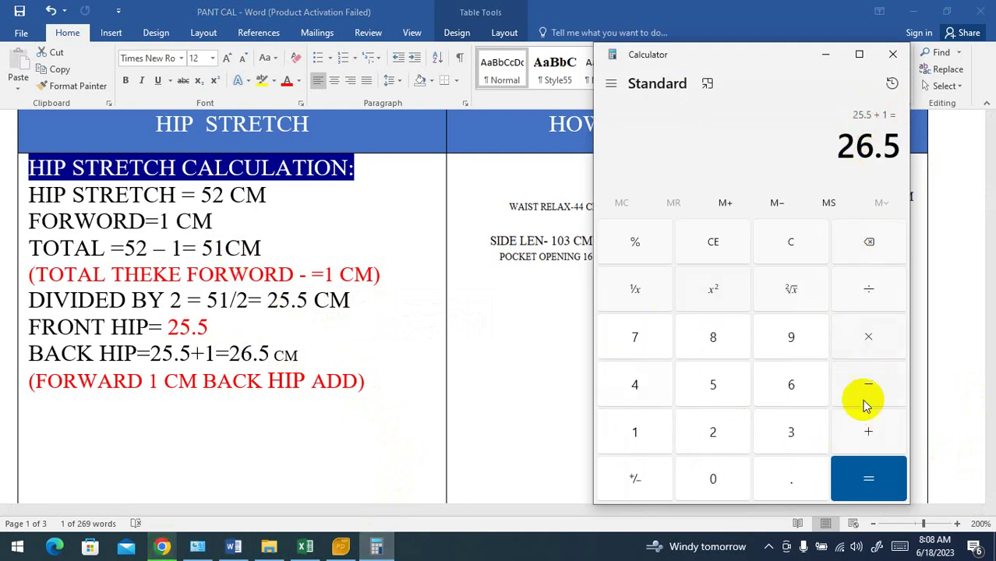
click(870, 426)
click(712, 429)
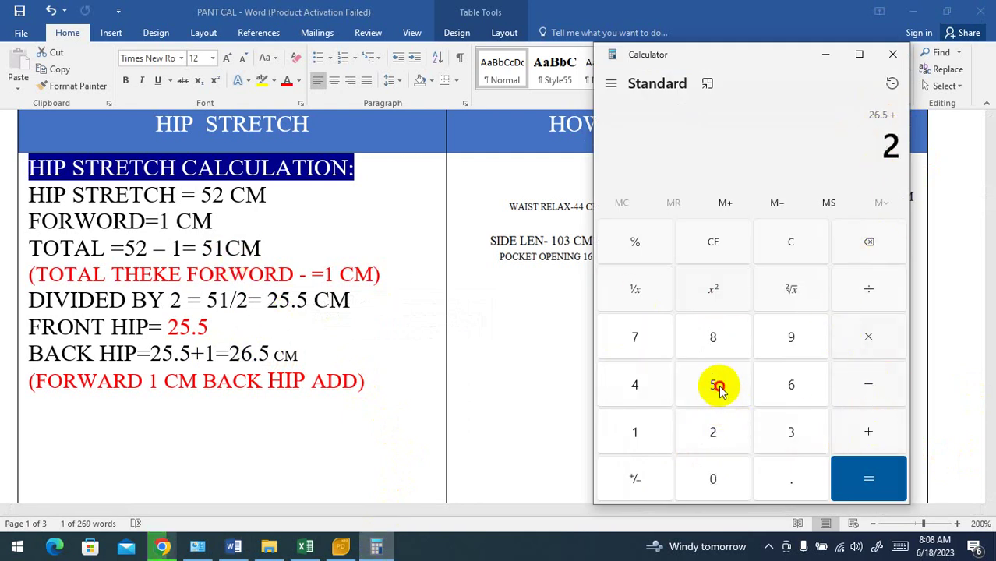
click(717, 386)
click(715, 429)
click(713, 384)
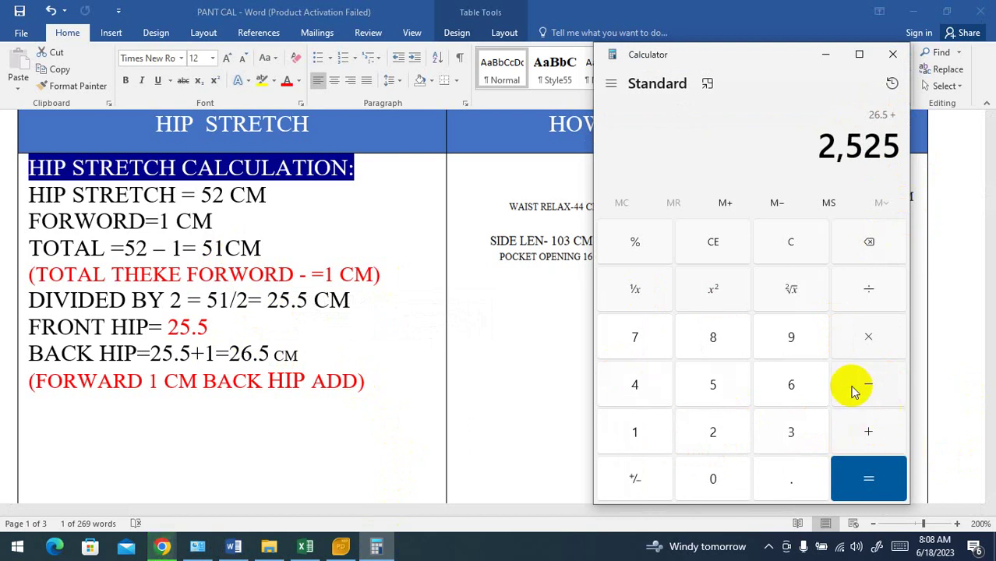
click(790, 249)
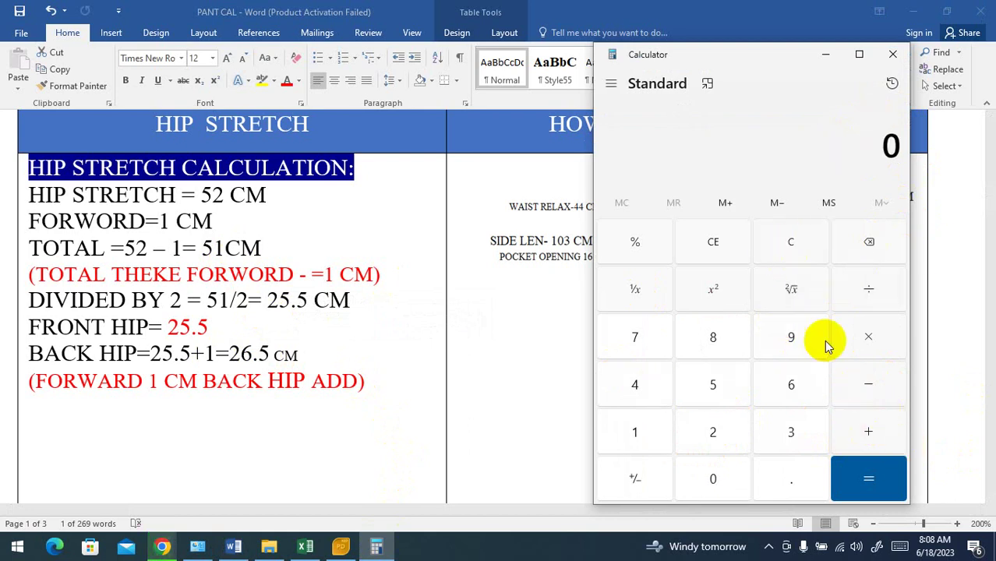
Step: Add 25.5 + 26.5 to confirm the 52 hip total and return to Word
click(716, 432)
click(723, 385)
click(782, 481)
click(726, 388)
click(841, 429)
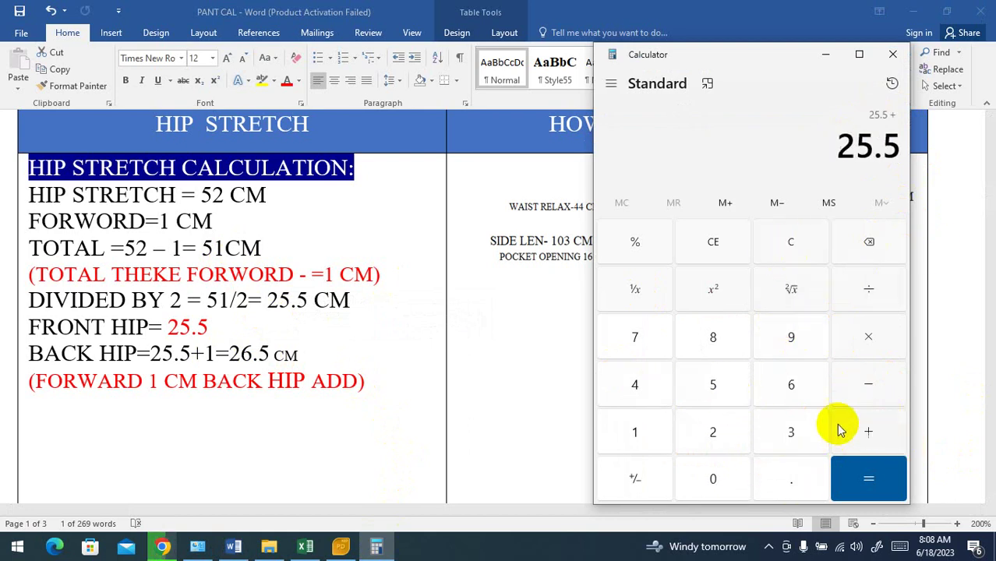
click(724, 433)
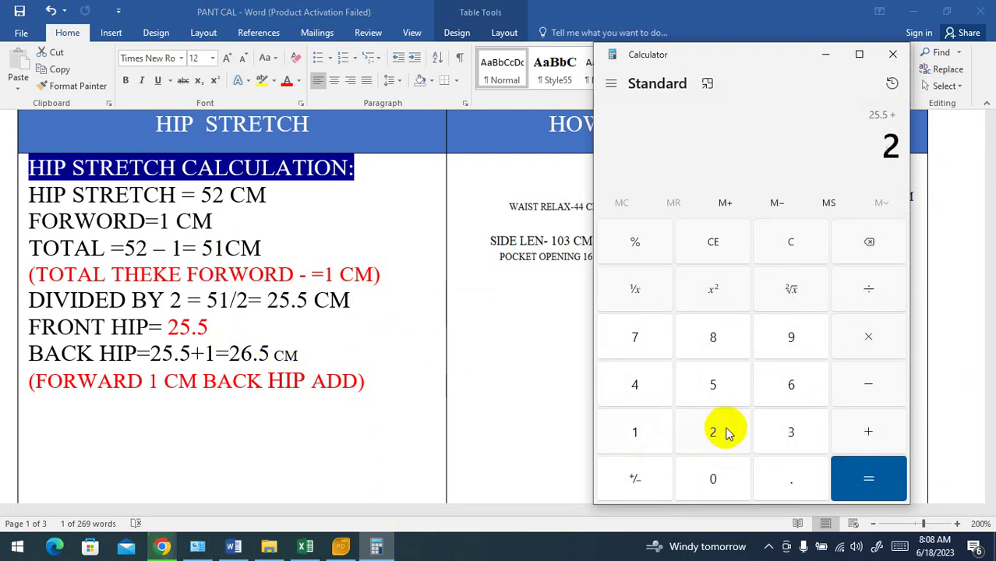
click(789, 388)
click(792, 478)
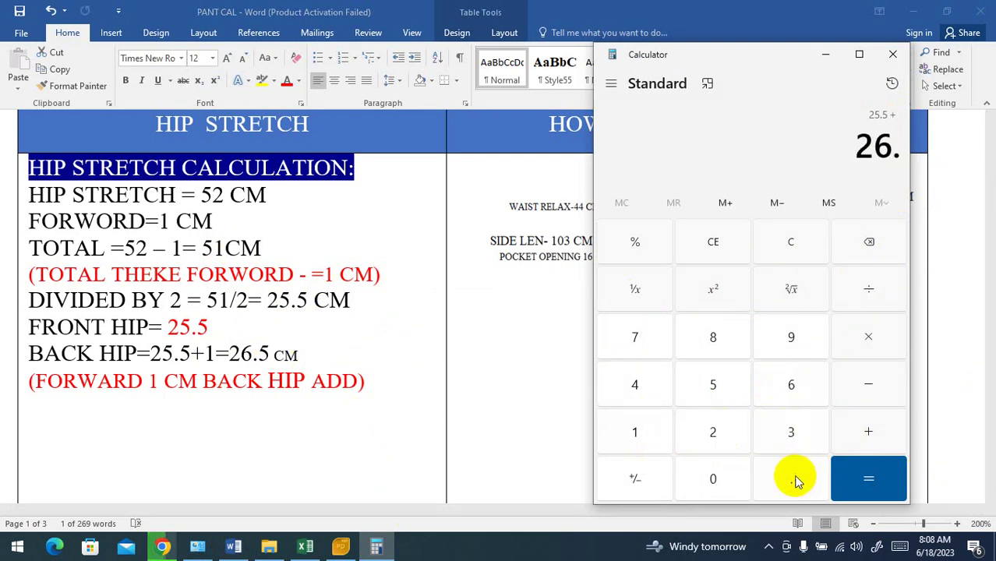
click(716, 394)
click(869, 477)
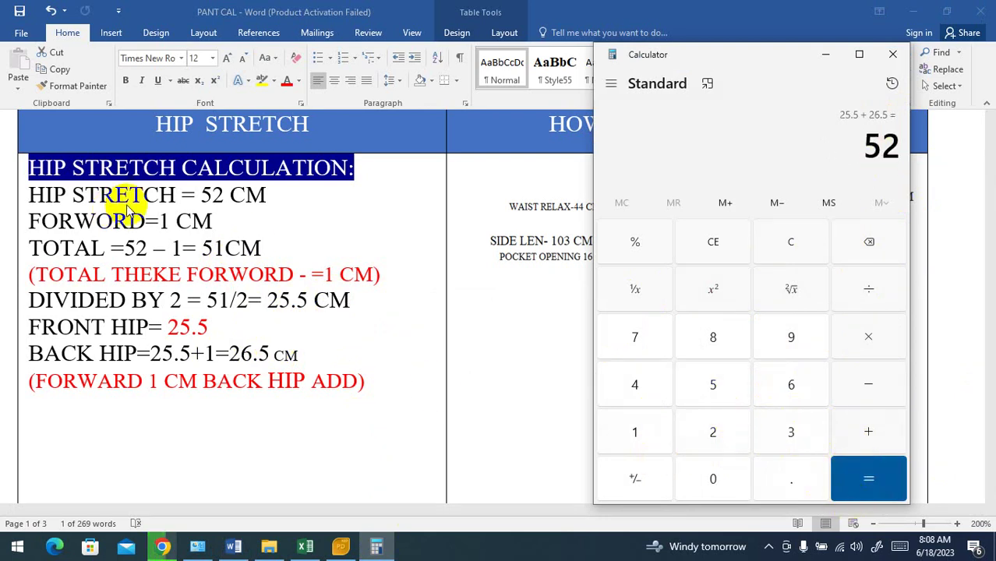
click(198, 199)
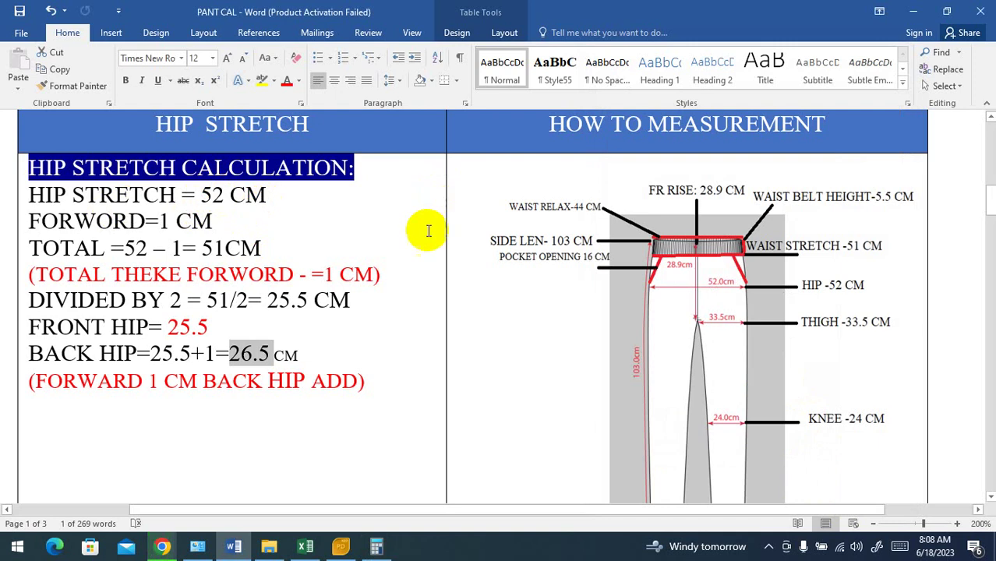
Step: Scroll to the THIGH calculation and highlight the 33.5 thigh measurement
scroll(691, 371, down, 3)
scroll(691, 372, down, 4)
scroll(691, 371, down, 2)
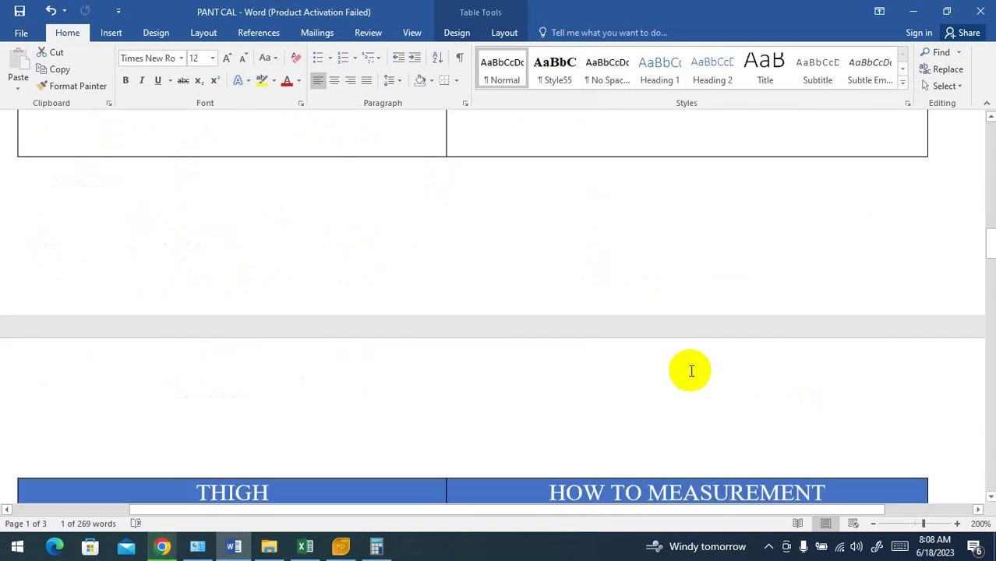
scroll(690, 371, down, 3)
scroll(692, 369, up, 5)
scroll(634, 352, up, 8)
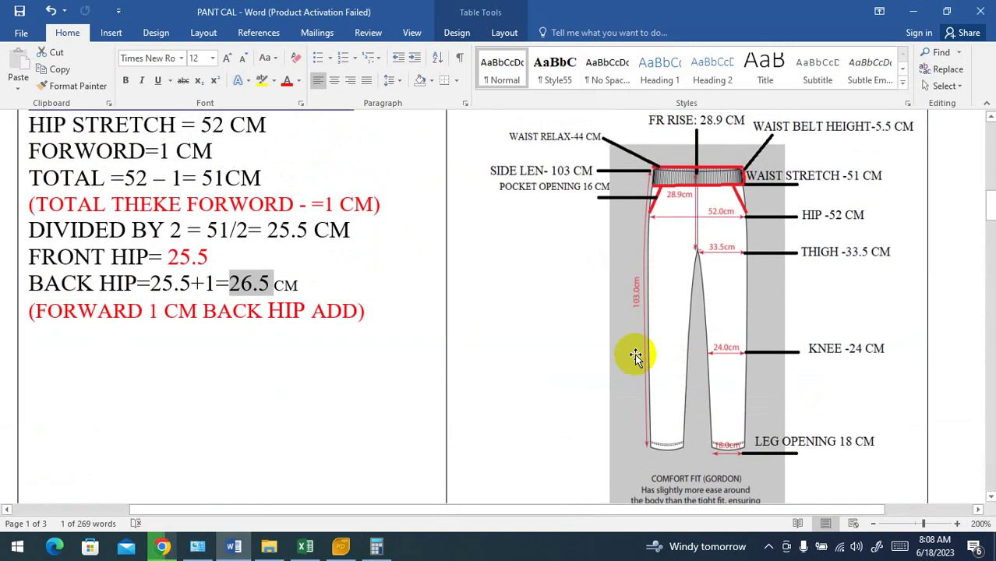
scroll(148, 248, up, 4)
scroll(166, 267, down, 3)
scroll(252, 272, down, 2)
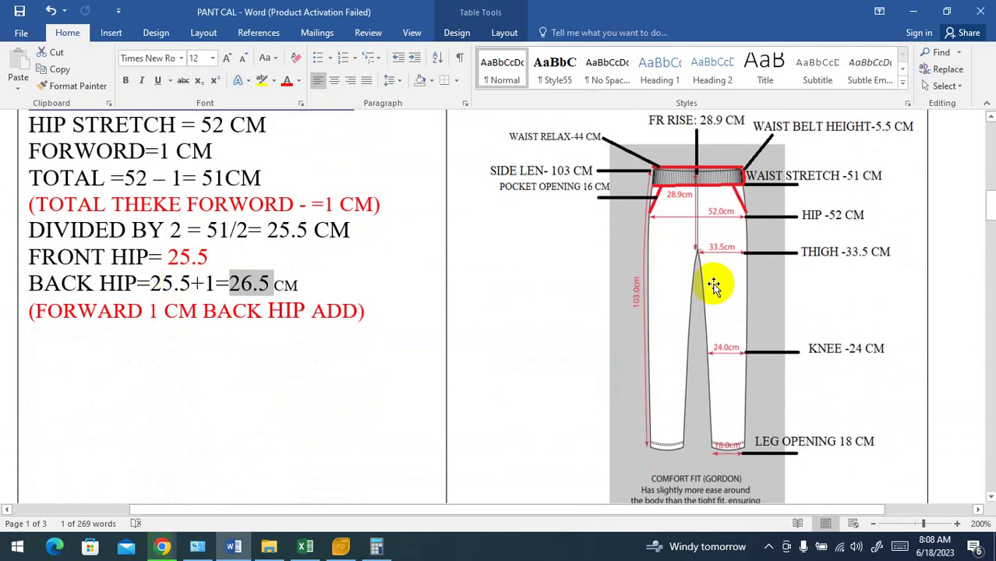
scroll(391, 262, up, 1)
scroll(328, 240, down, 3)
scroll(256, 220, down, 3)
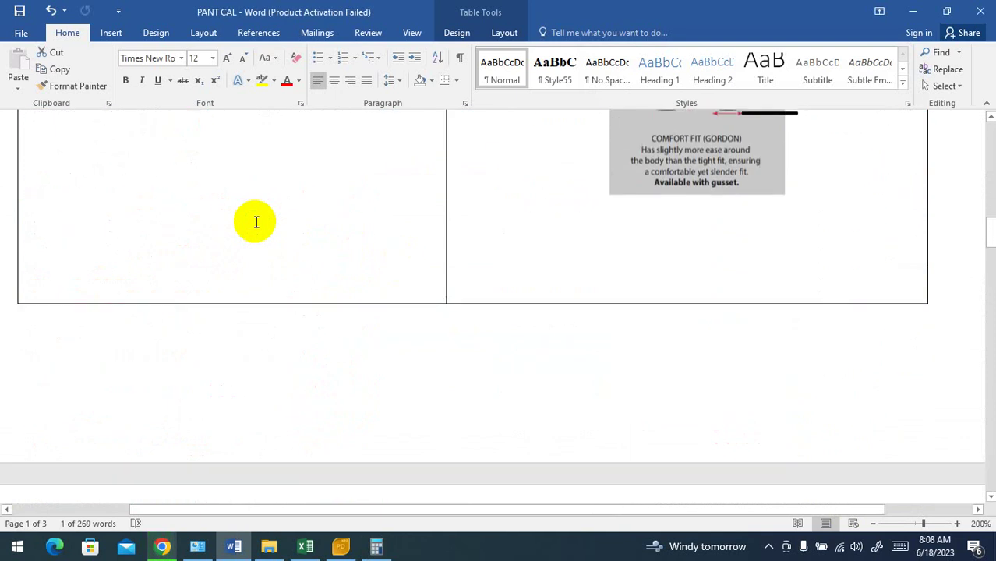
scroll(256, 220, down, 3)
scroll(256, 220, down, 2)
scroll(256, 220, down, 1)
scroll(256, 220, down, 2)
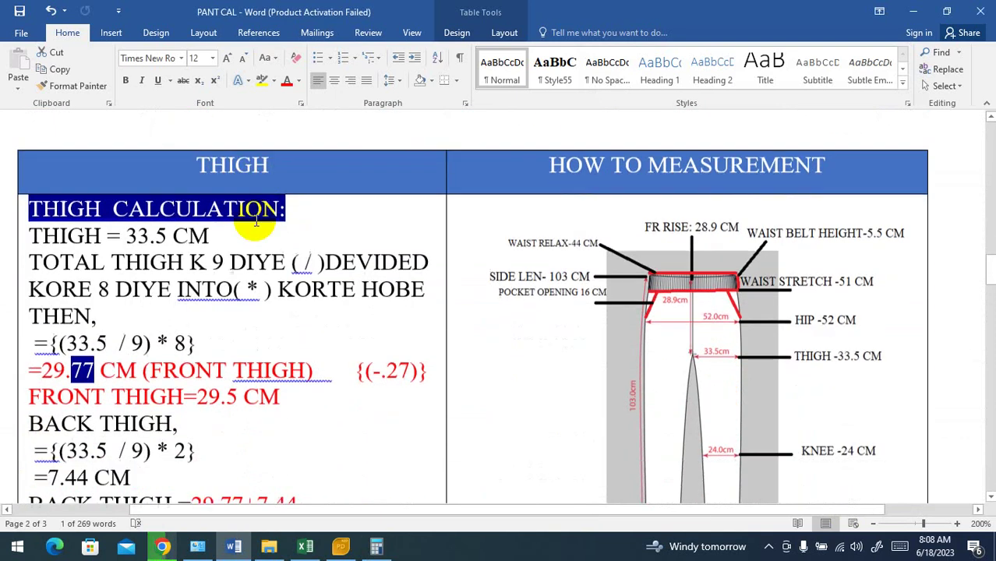
scroll(256, 219, down, 1)
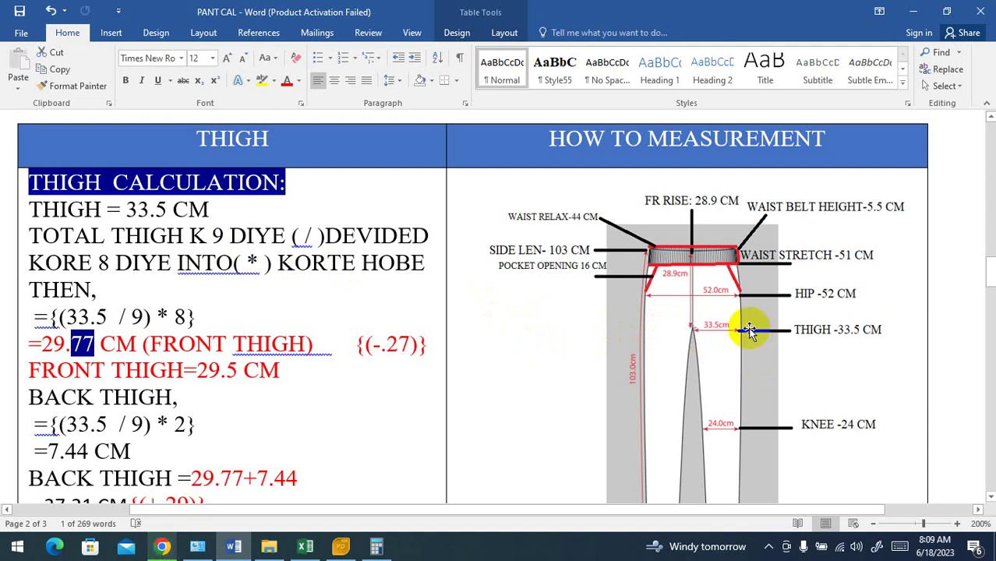
click(202, 263)
drag(128, 209, 165, 209)
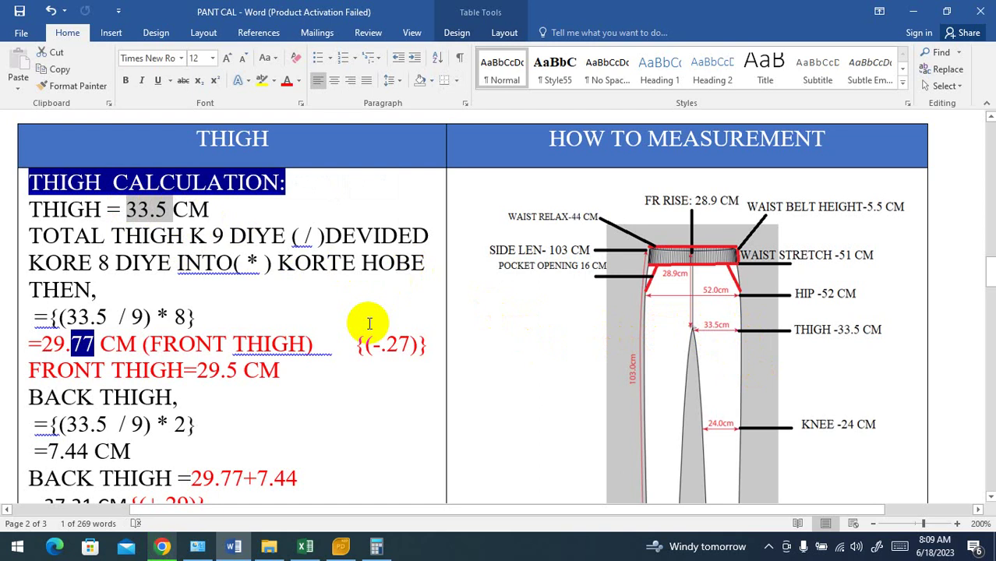
Step: Mark the 9 and the multiplication sign in the thigh method, then restore Calculator
double_click(216, 235)
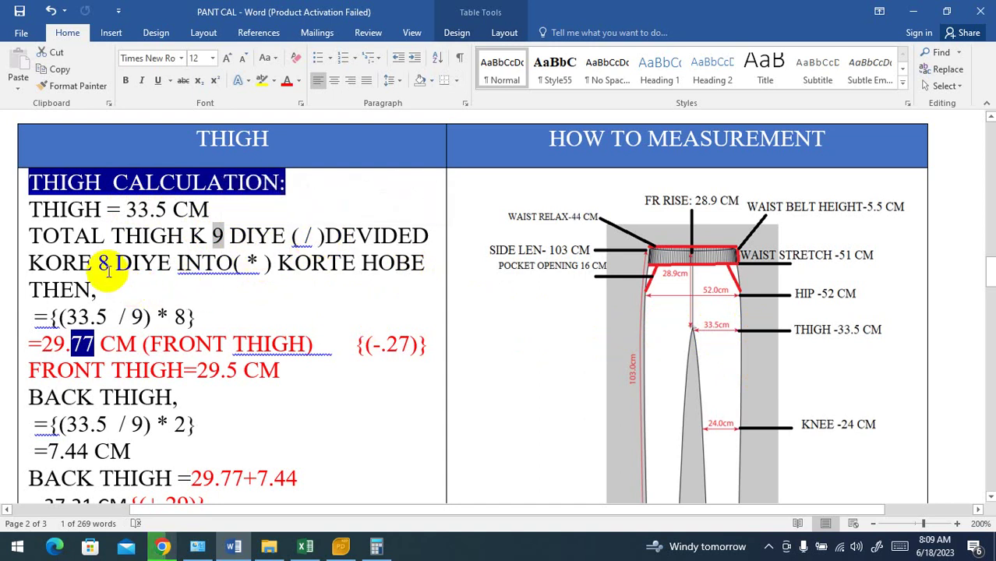
double_click(251, 263)
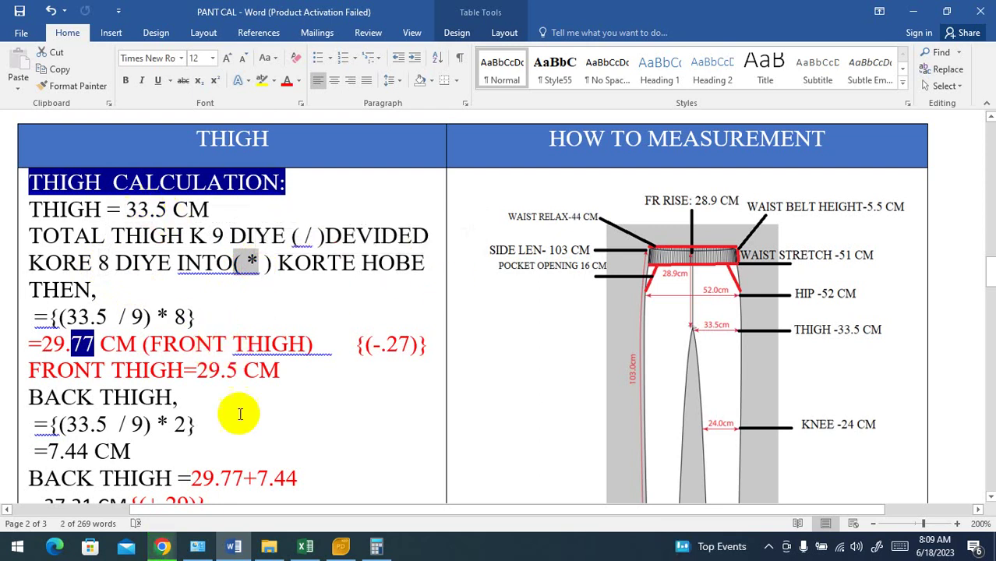
click(377, 545)
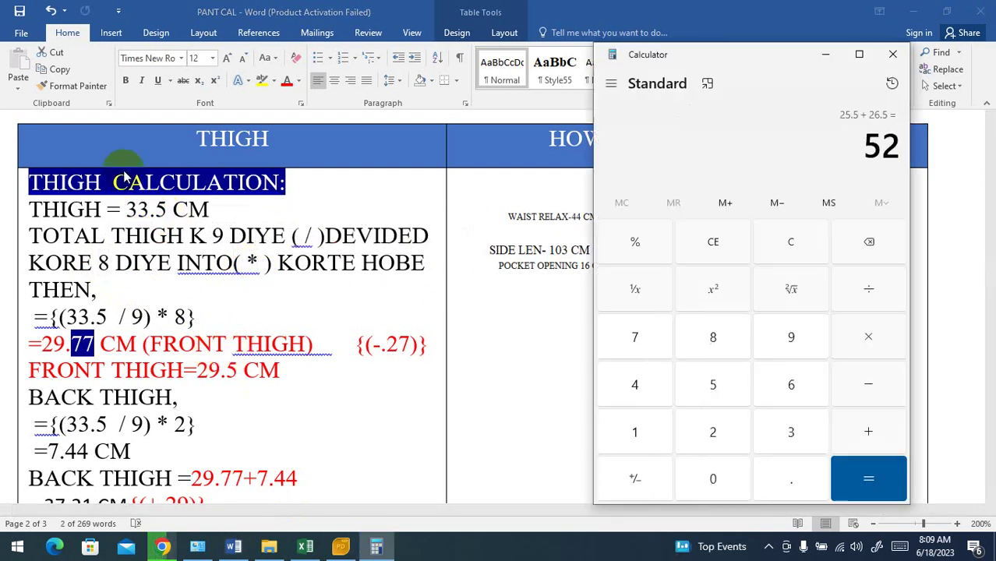
Step: Compute 33.5 ÷ 9 × 8 = 29.78 for the front thigh and switch back to Word
click(791, 241)
double_click(791, 432)
click(792, 478)
click(713, 385)
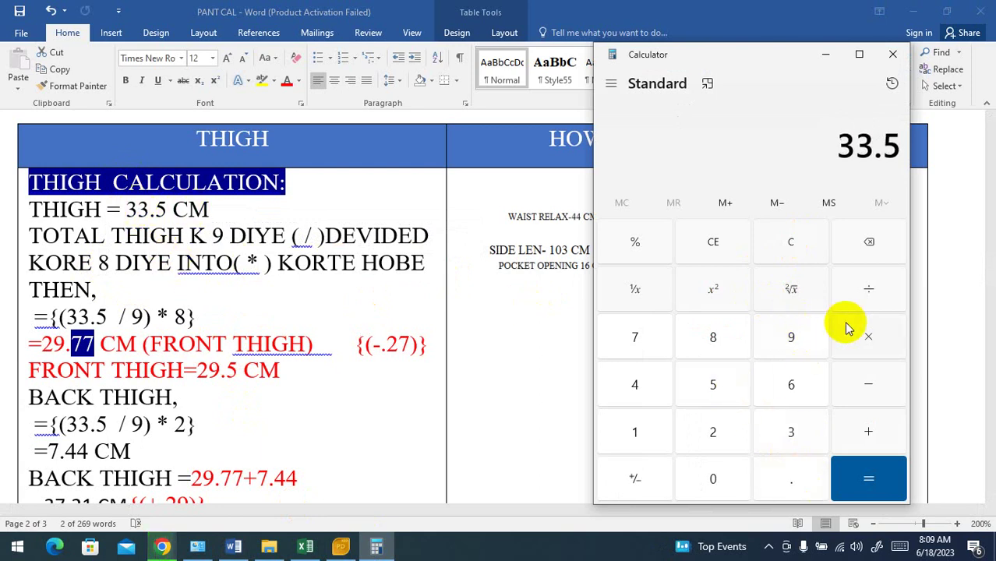
click(870, 289)
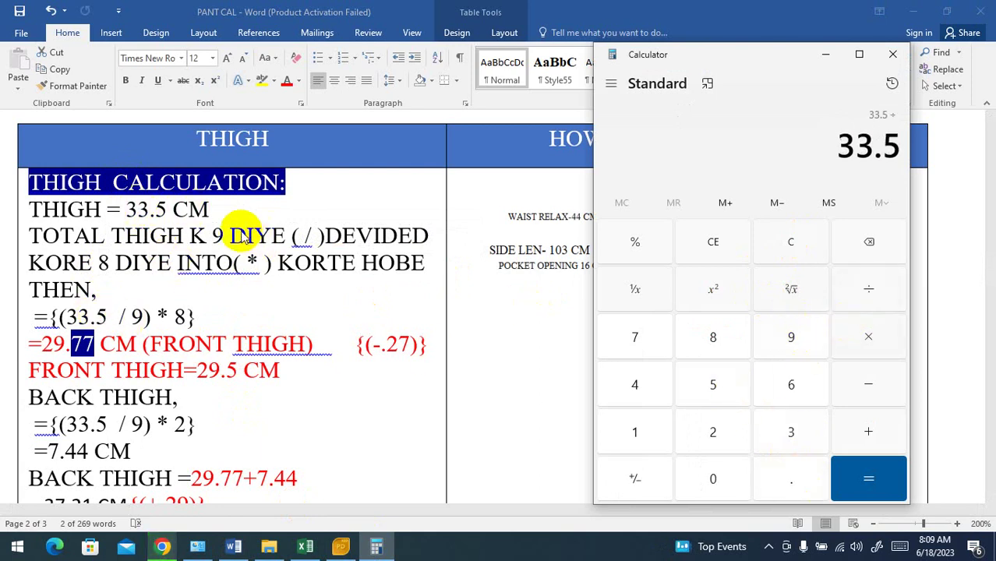
click(801, 342)
click(876, 477)
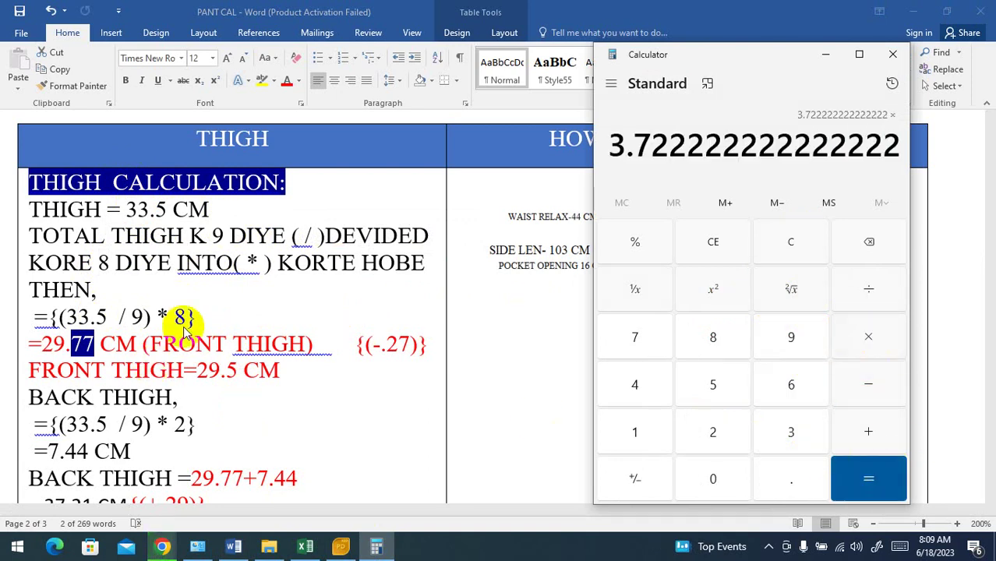
click(714, 337)
click(858, 482)
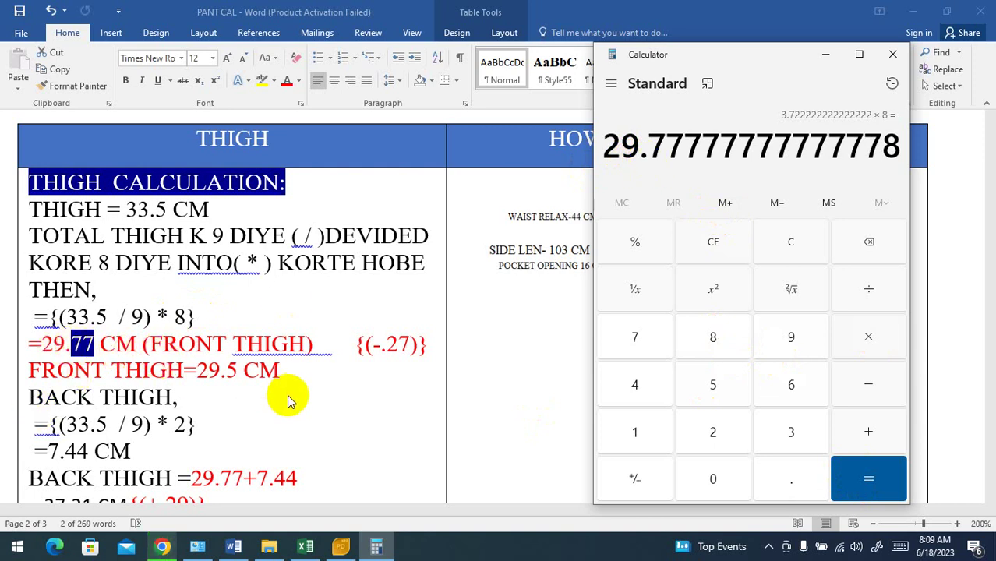
key(alt+Tab)
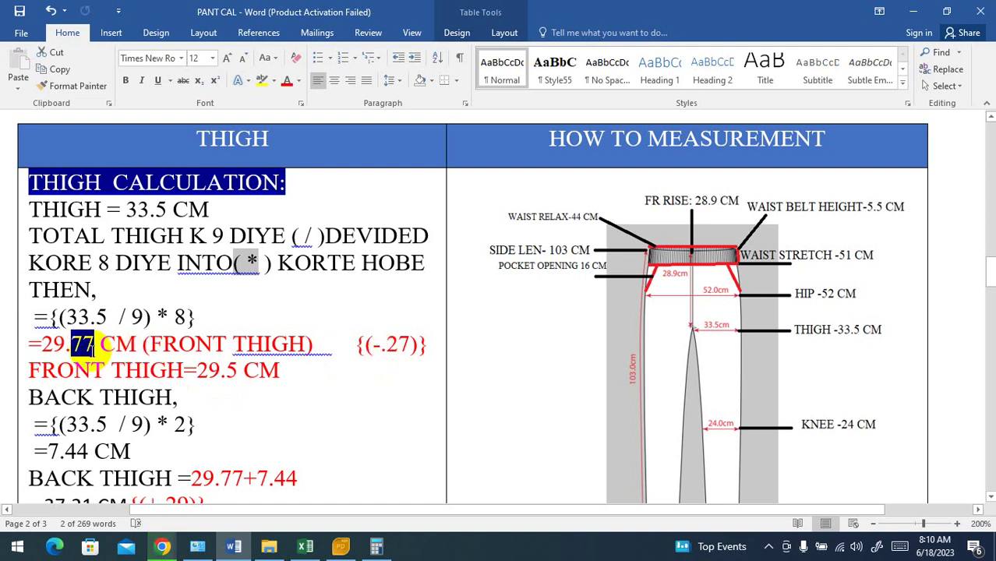
Step: Highlight the -.27 front-thigh adjustment, reopen Calculator, and mistakenly compute 33.5 ÷ 9 ÷ 2
drag(353, 346, 409, 343)
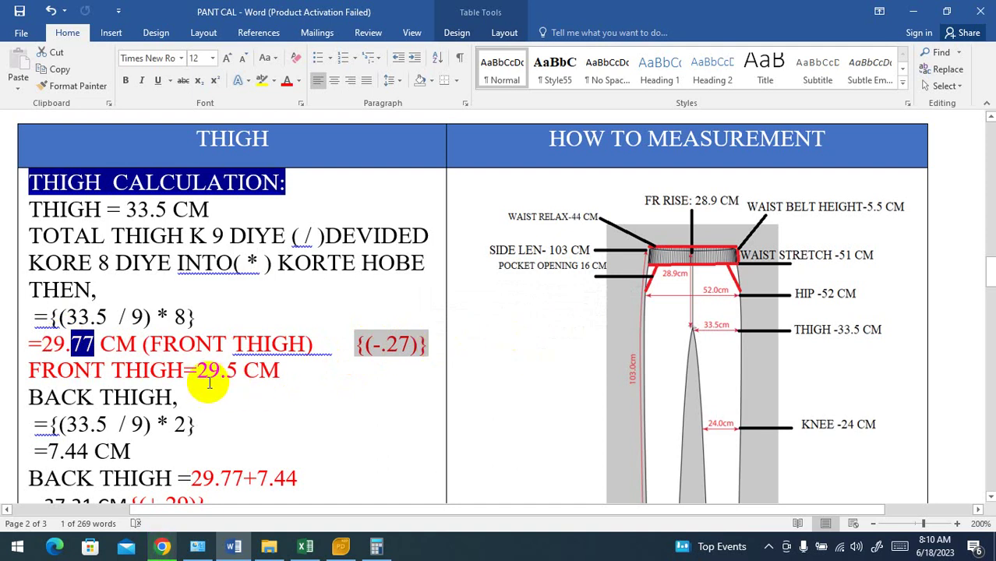
scroll(243, 381, down, 2)
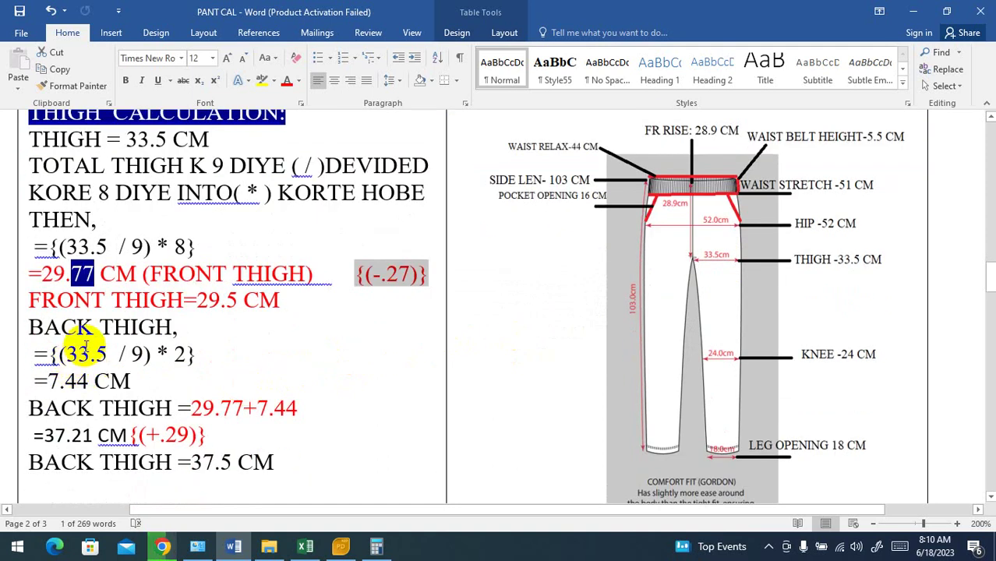
click(376, 547)
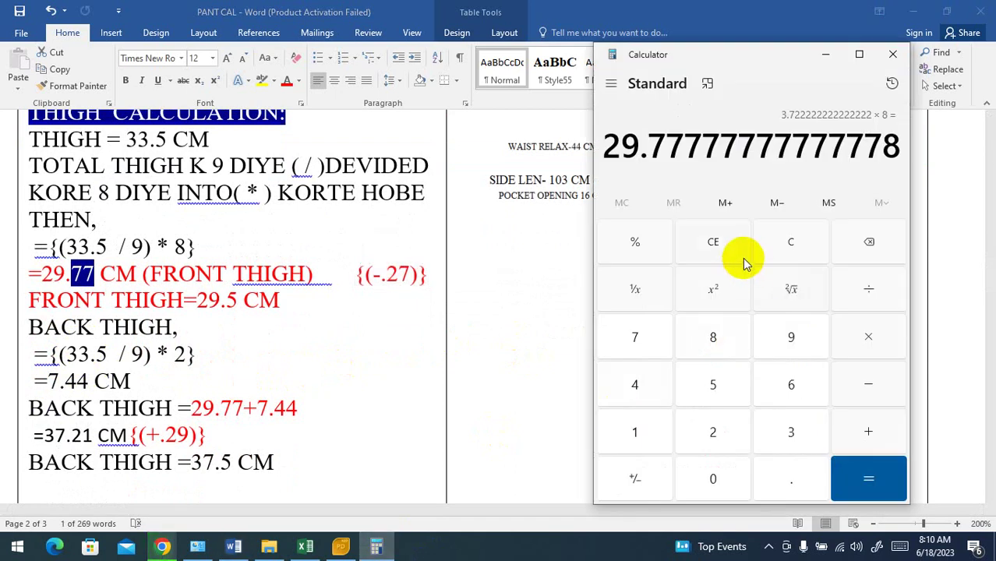
click(773, 248)
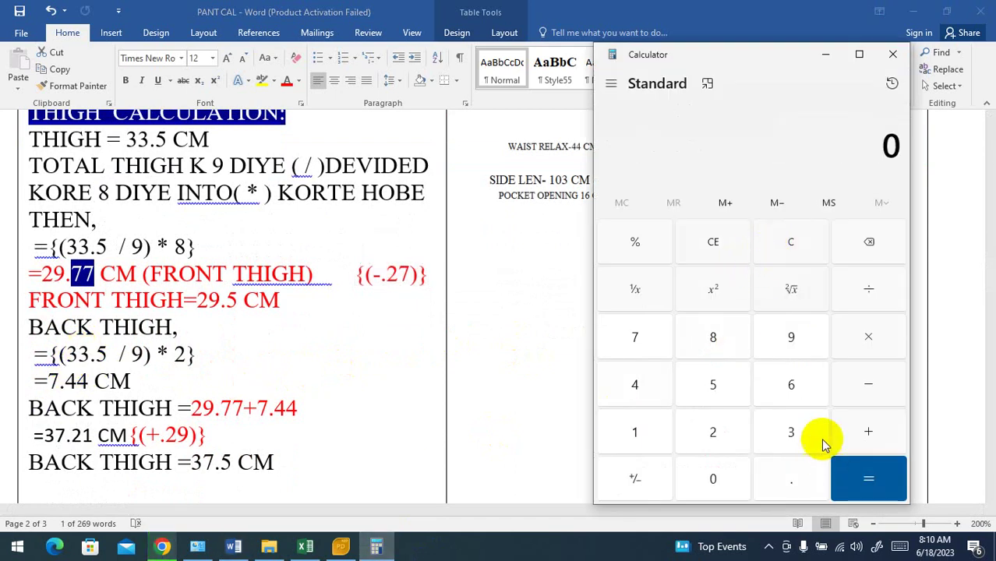
click(791, 479)
click(712, 384)
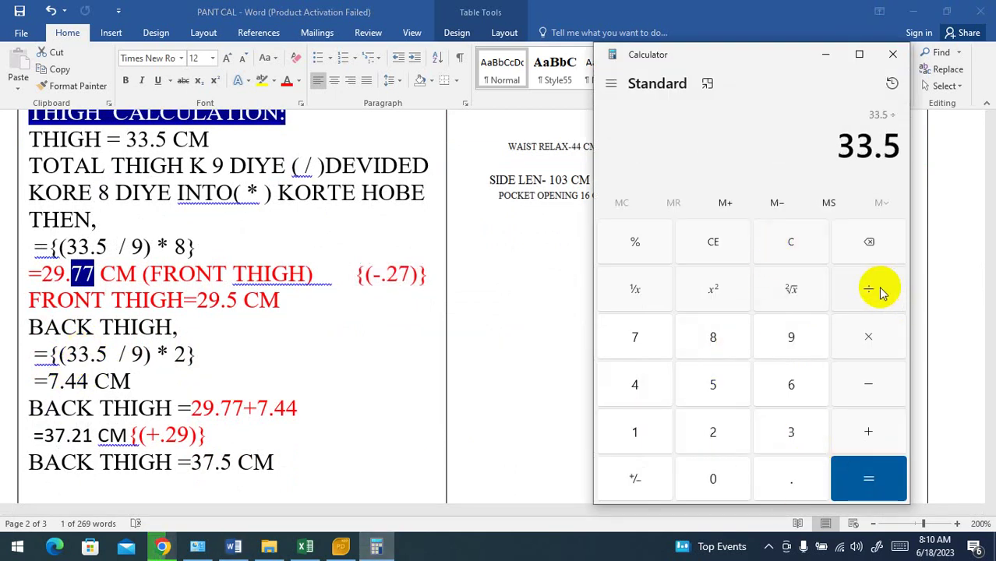
click(869, 289)
click(797, 336)
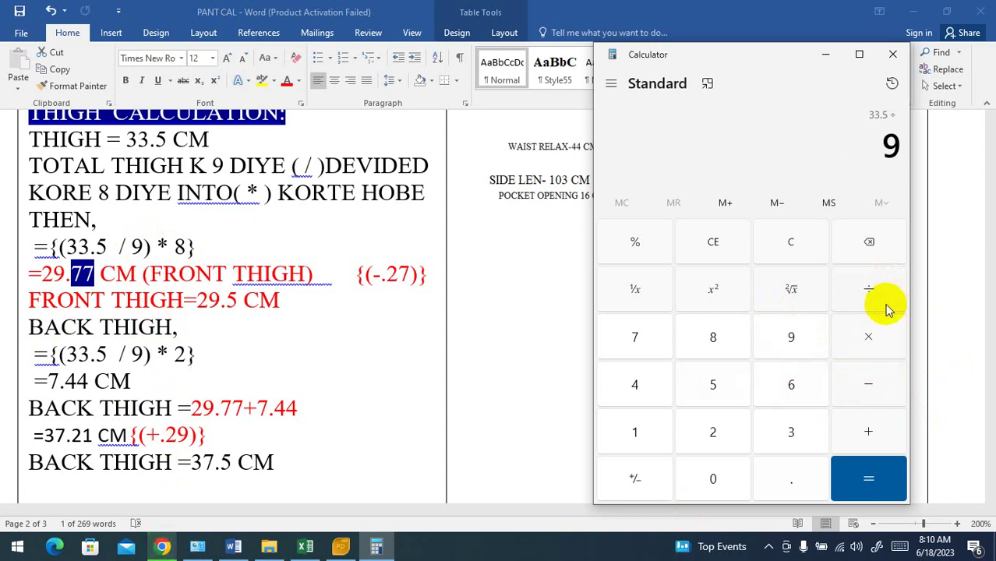
click(870, 290)
click(713, 432)
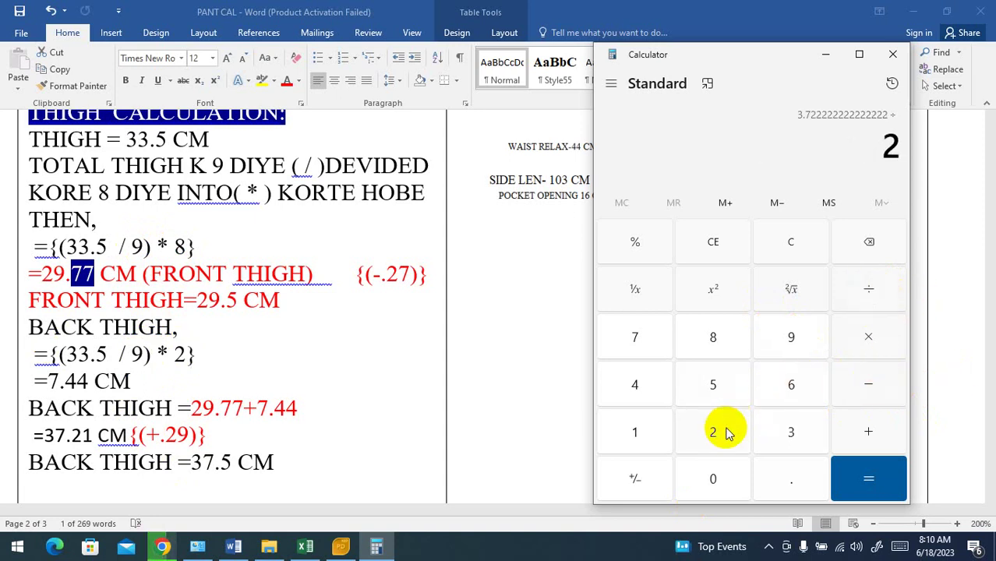
click(874, 483)
Step: Clear the wrong 1.86 and compute 33.5 ÷ 9 × 2 = 7.44 for the back thigh
click(788, 242)
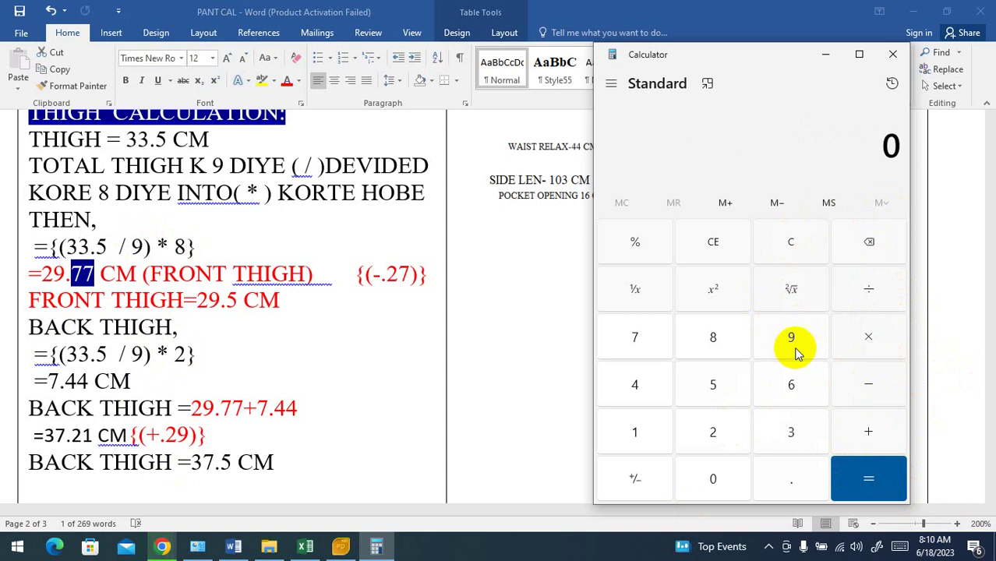
double_click(786, 436)
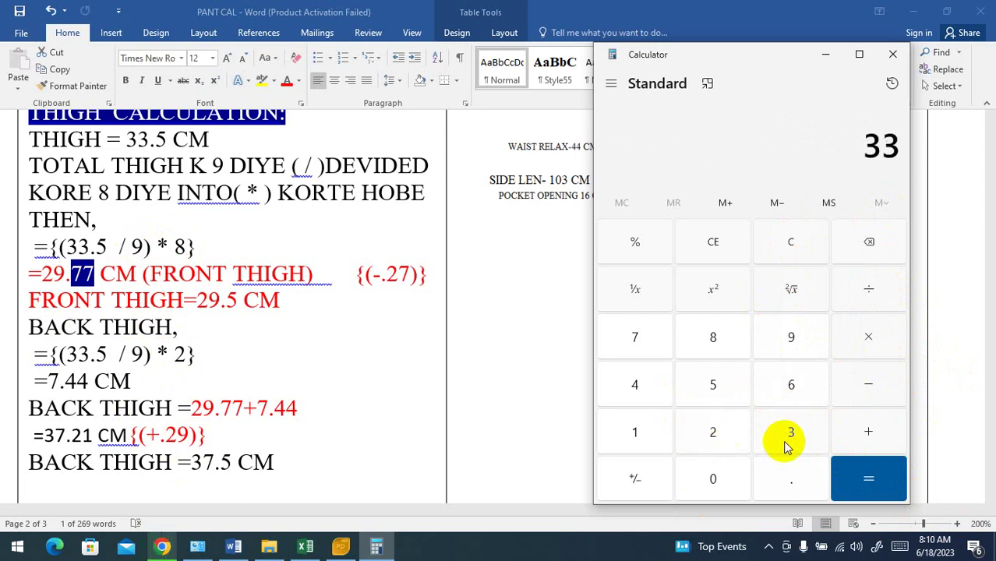
click(790, 478)
click(733, 372)
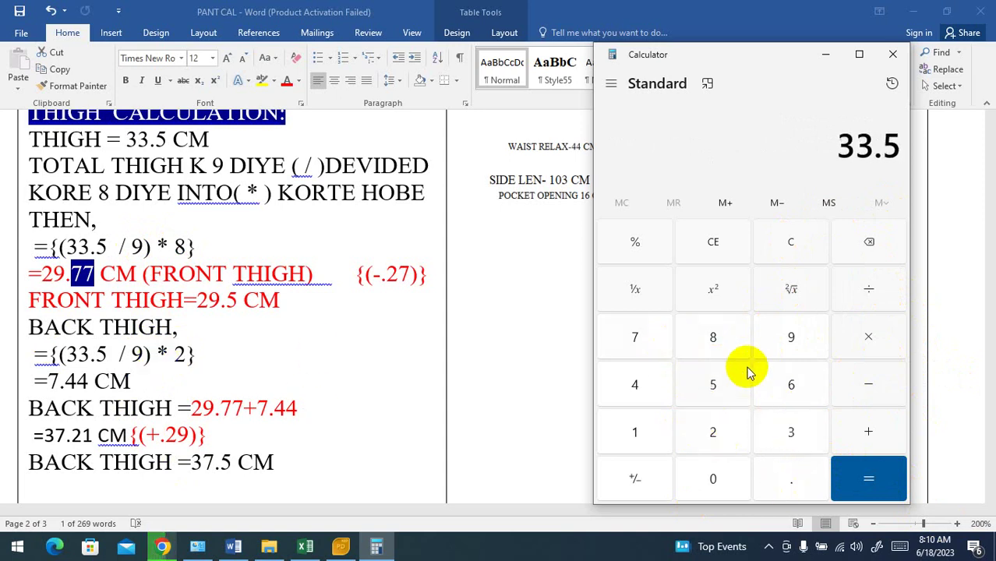
click(862, 290)
click(824, 352)
click(870, 471)
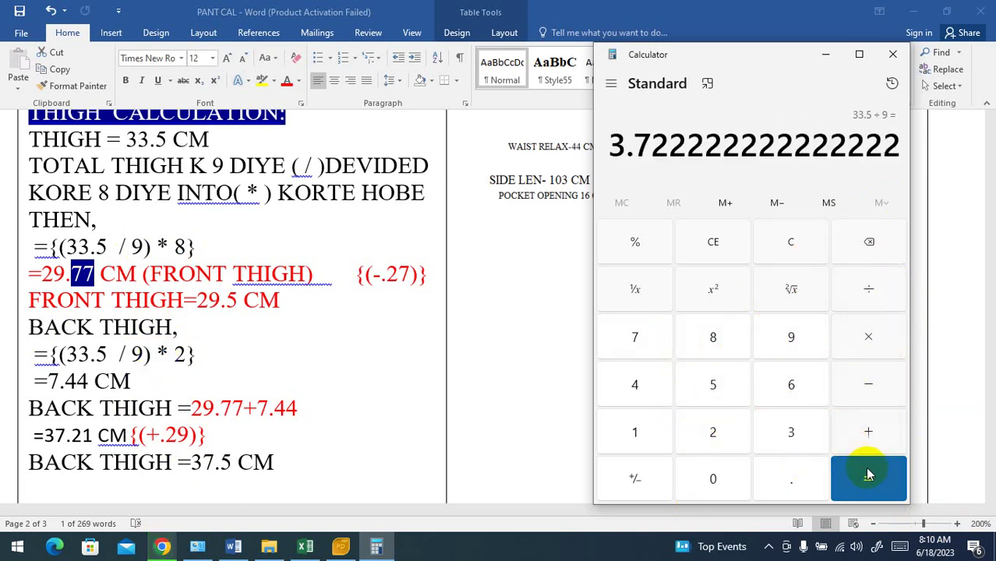
click(873, 335)
click(714, 430)
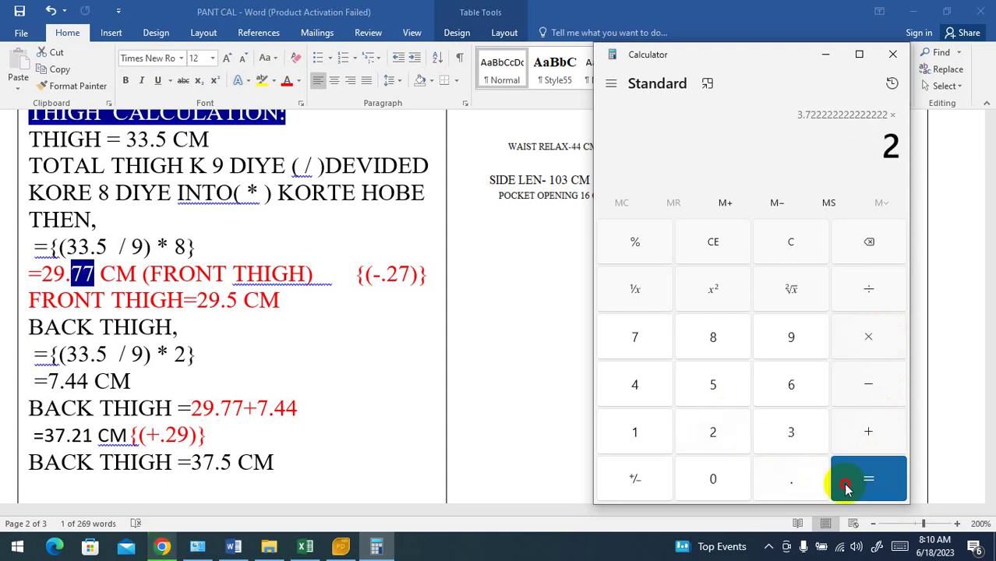
click(850, 477)
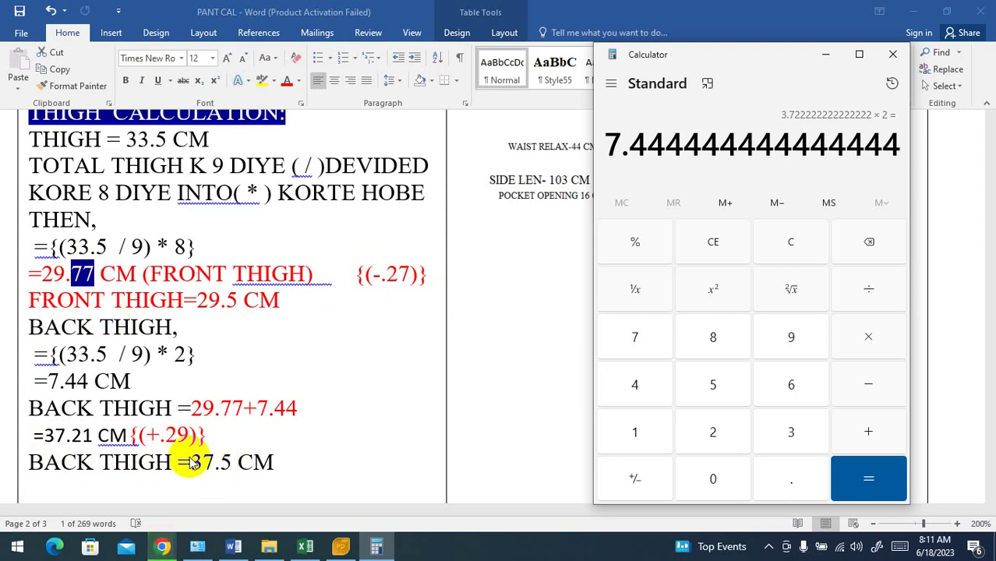
Step: Clear Calculator and add front thigh 29.5 plus back thigh 37.5 to get 67
click(795, 248)
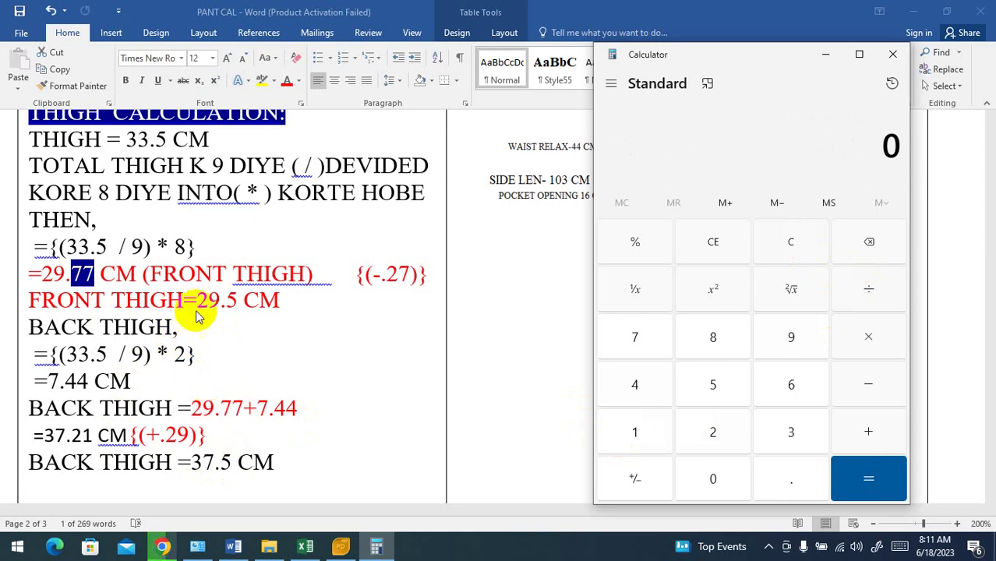
click(729, 437)
click(794, 333)
click(794, 481)
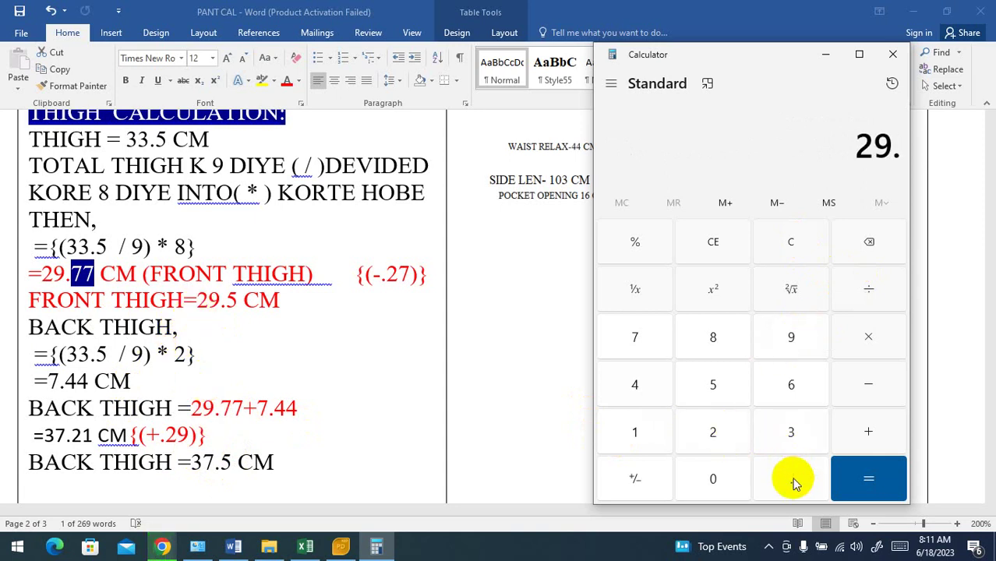
click(713, 385)
click(867, 433)
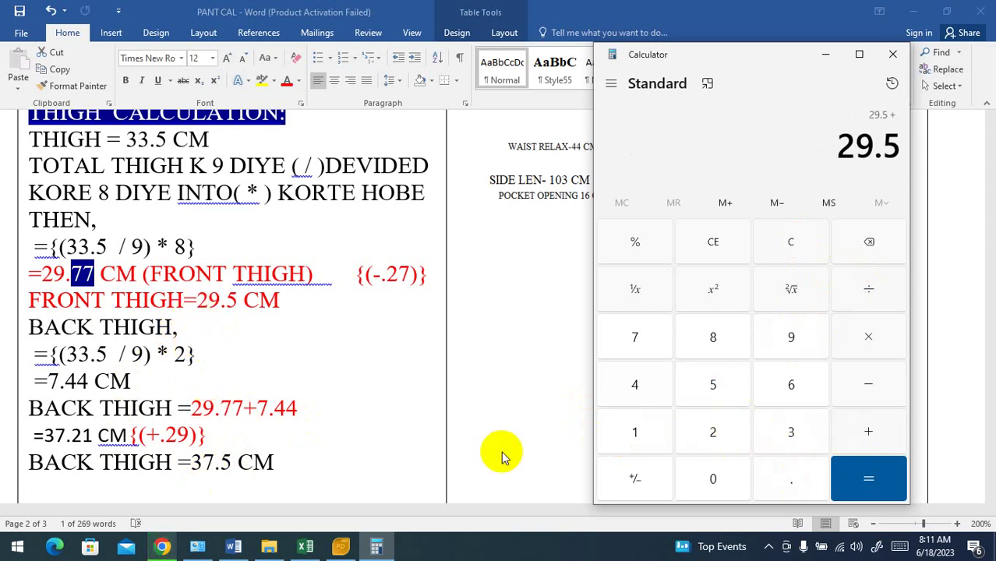
click(790, 429)
click(641, 335)
click(789, 483)
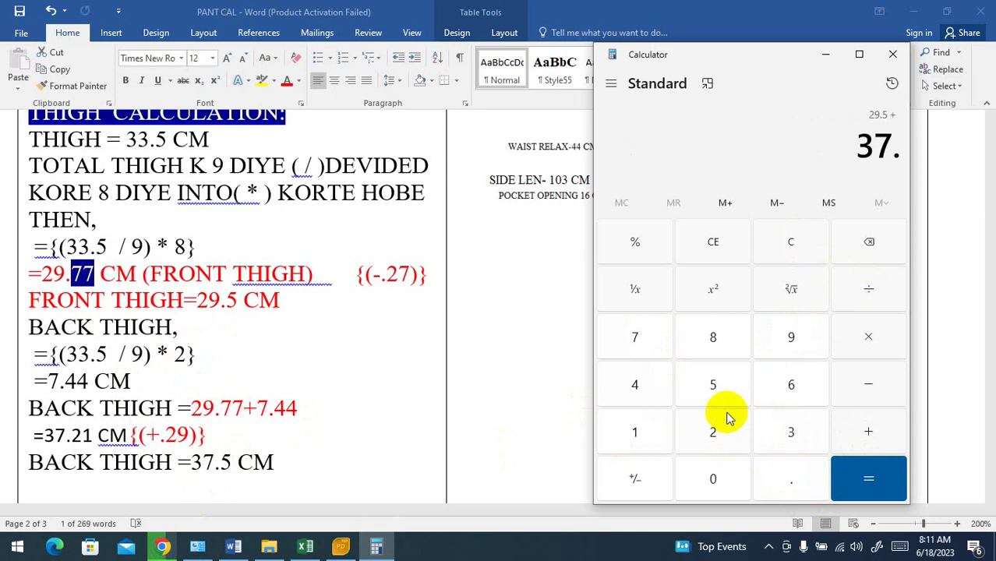
click(721, 390)
click(881, 468)
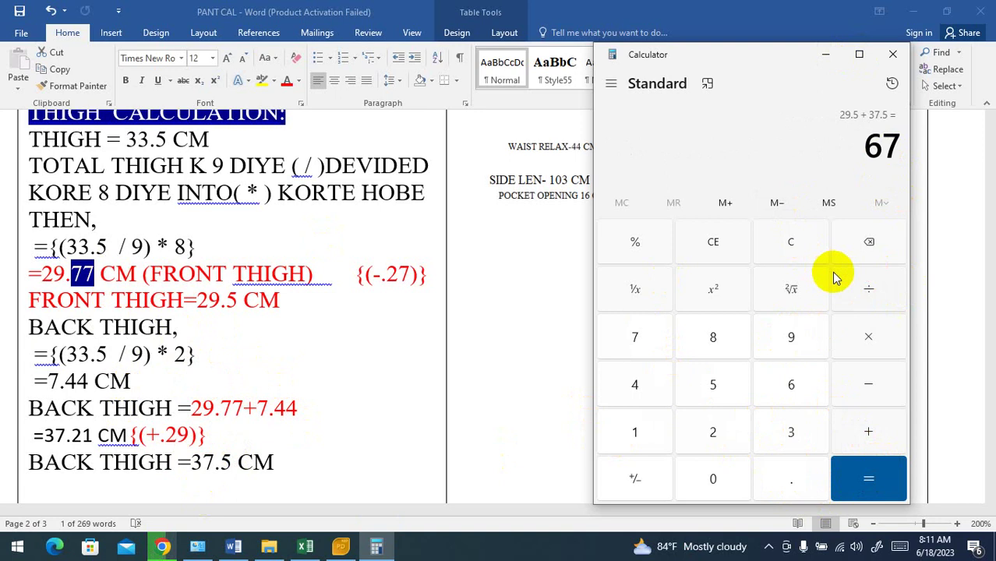
Step: Halve 67 to confirm it equals the 33.5 thigh measurement
click(863, 289)
click(716, 434)
click(850, 472)
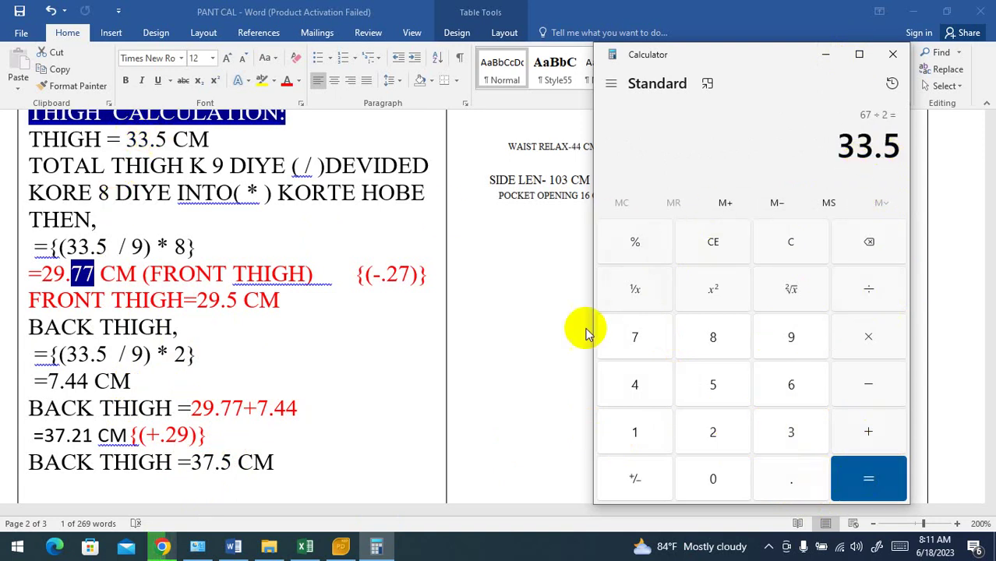
Step: Scroll the measurement document down to the knee section and bring Calculator back over it
click(491, 369)
scroll(489, 379, down, 2)
scroll(487, 386, down, 3)
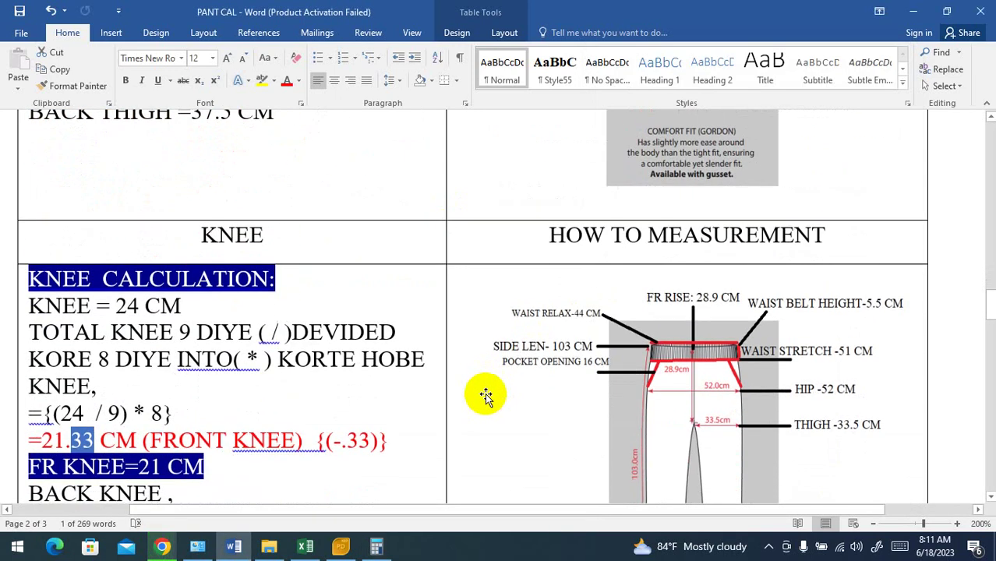
scroll(486, 394, down, 1)
scroll(485, 398, down, 1)
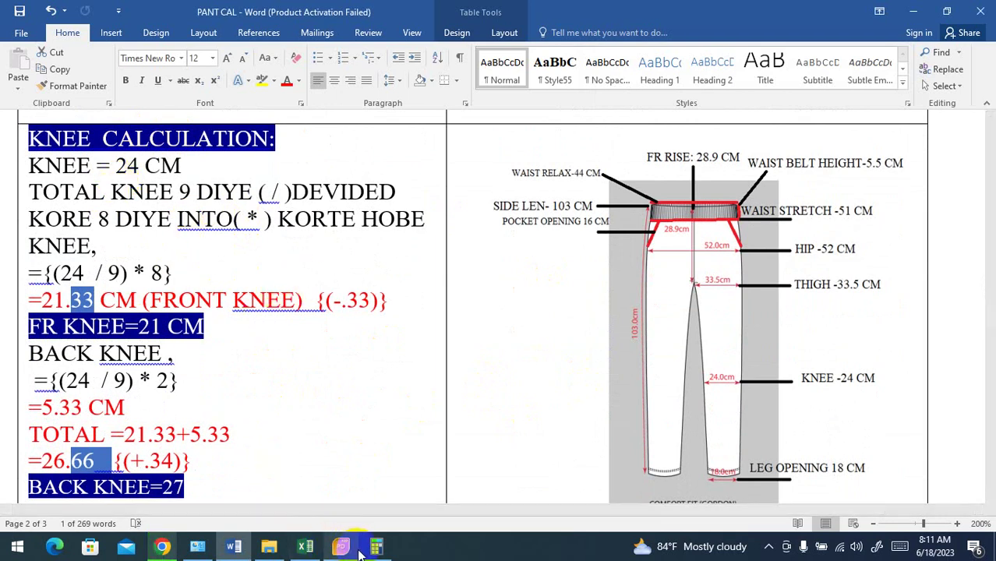
mouse_move(376, 550)
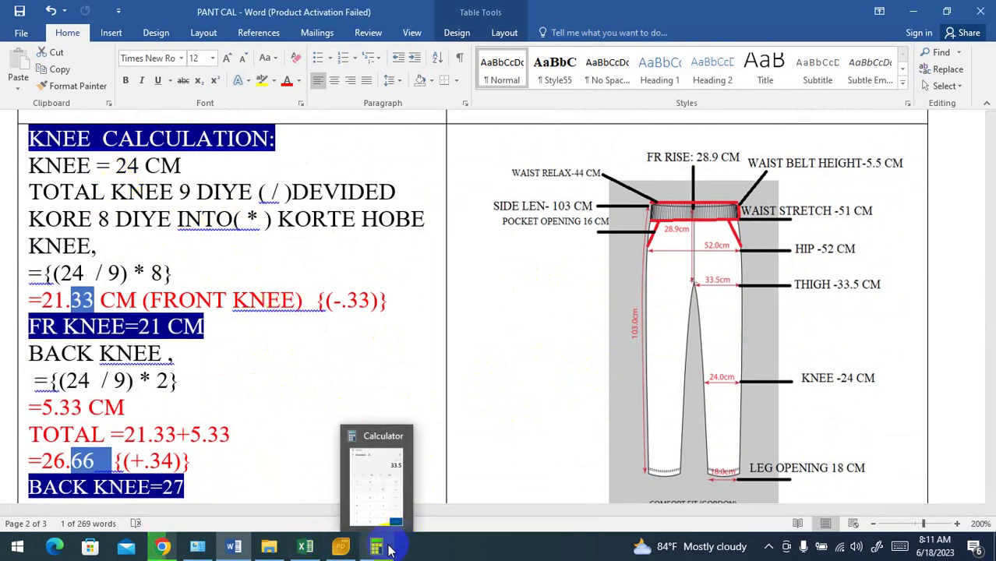
click(390, 519)
Step: Clear Calculator and compute the front knee share: 24 ÷ 9 × 8 = 21.33
click(774, 263)
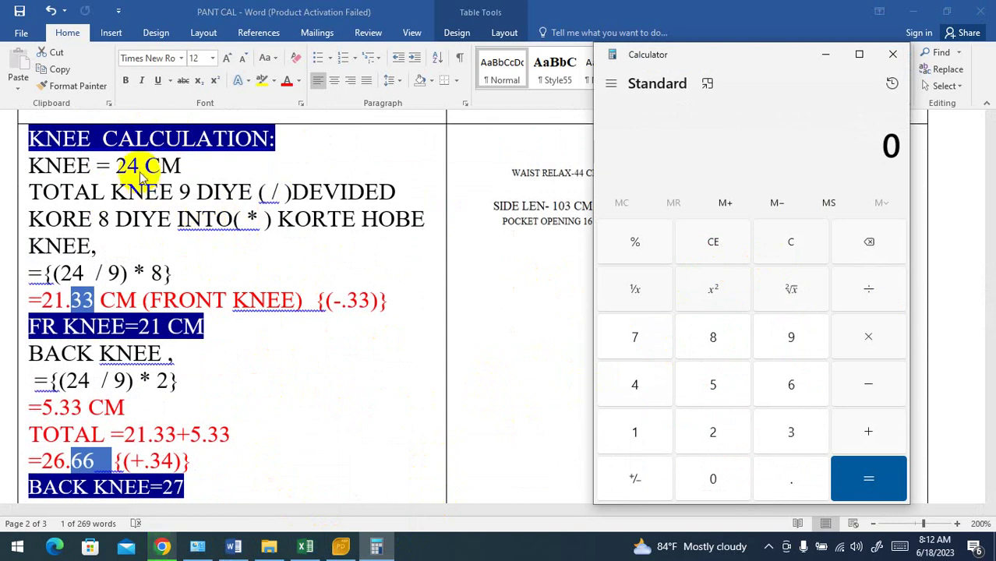
click(725, 425)
click(634, 385)
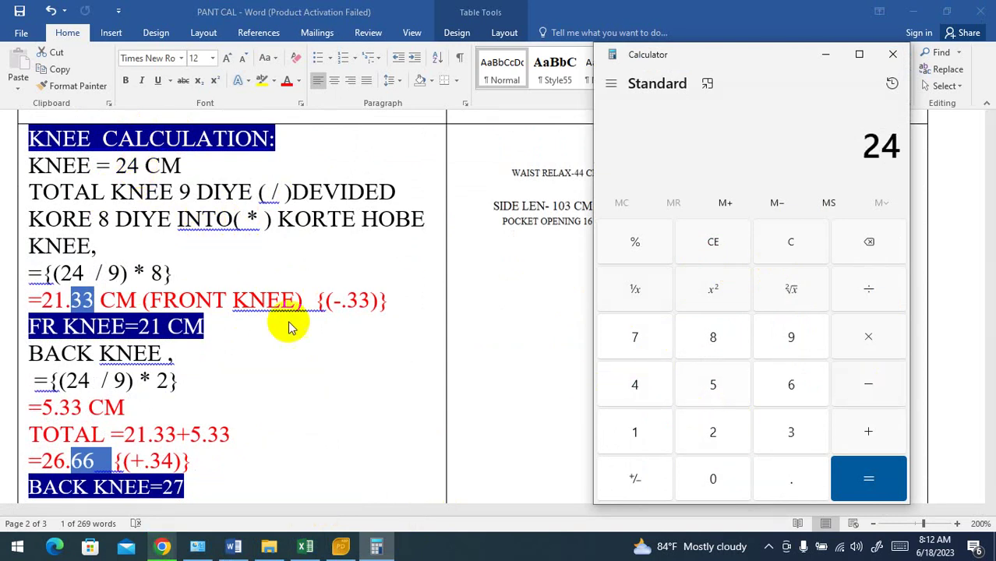
click(790, 334)
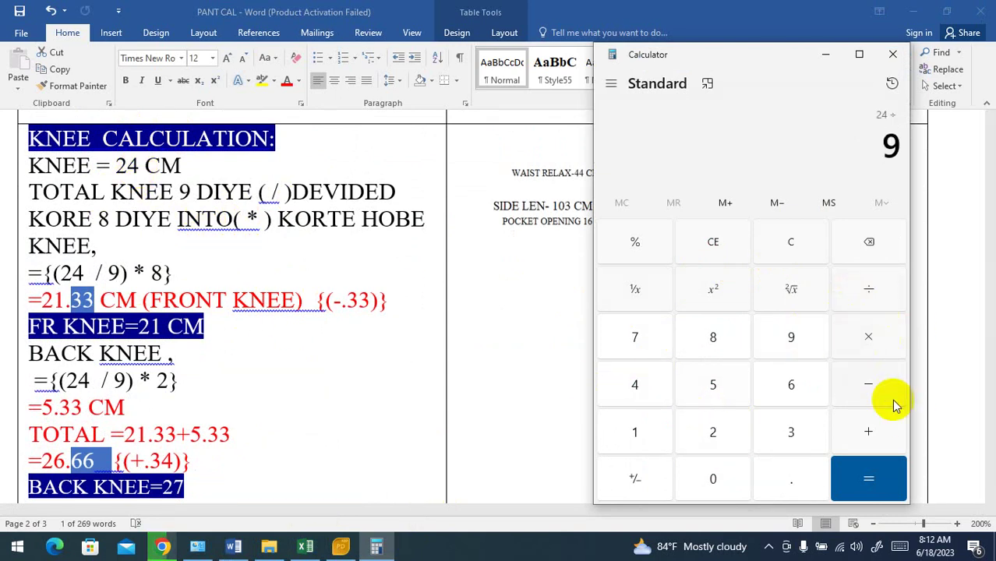
click(872, 343)
click(737, 352)
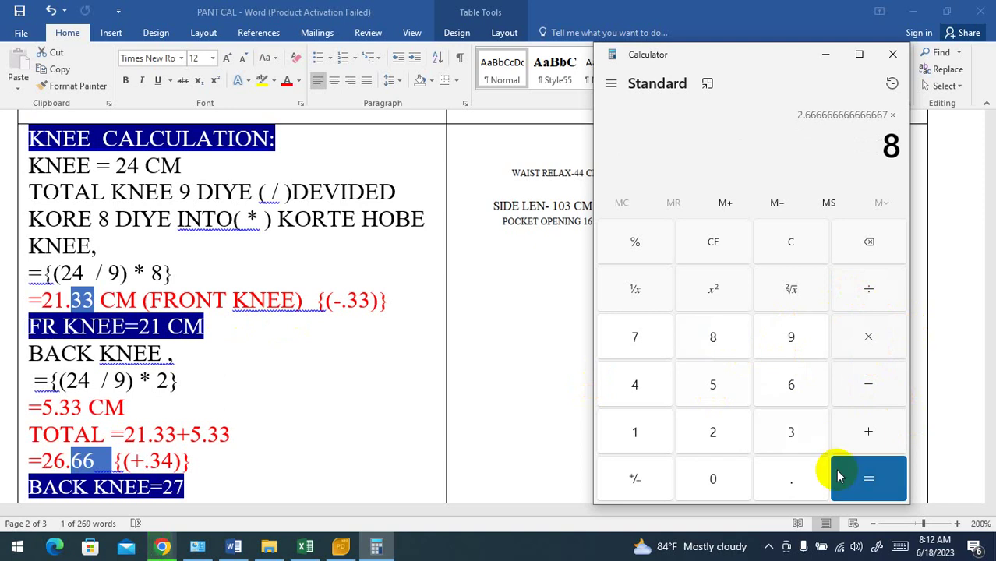
click(835, 479)
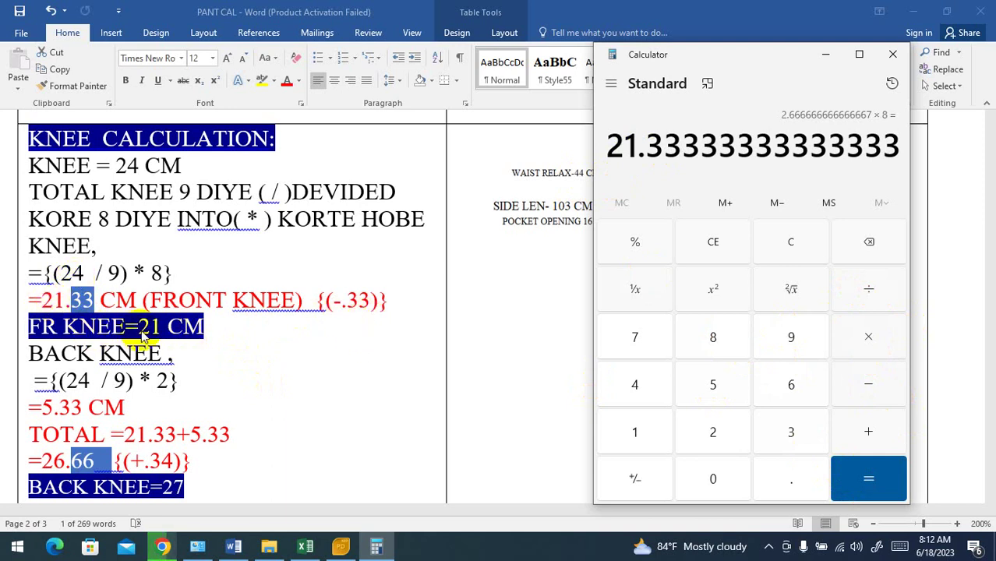
Step: Clear and compute the back knee share: 24 ÷ 9 × 2 = 5.33
click(787, 242)
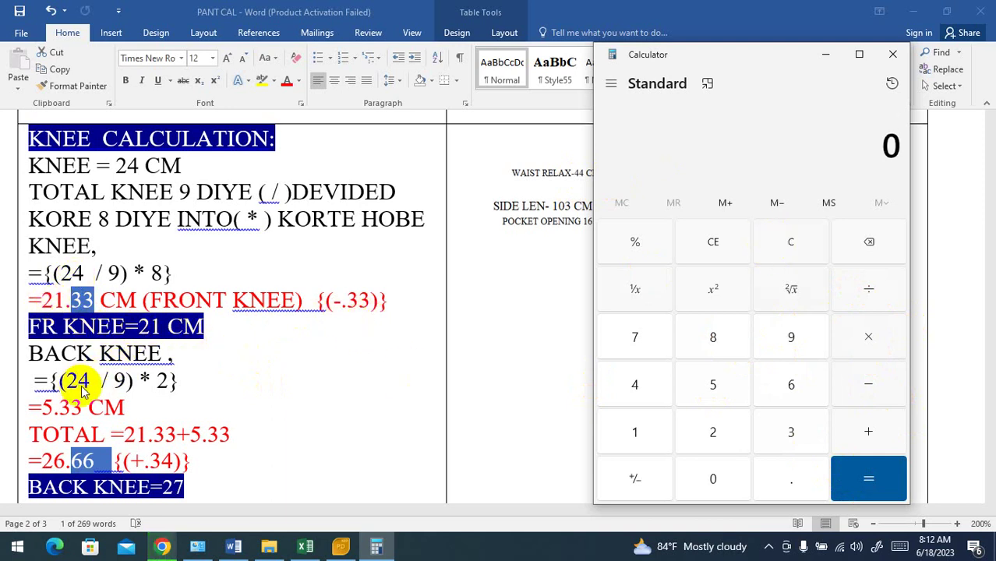
click(718, 434)
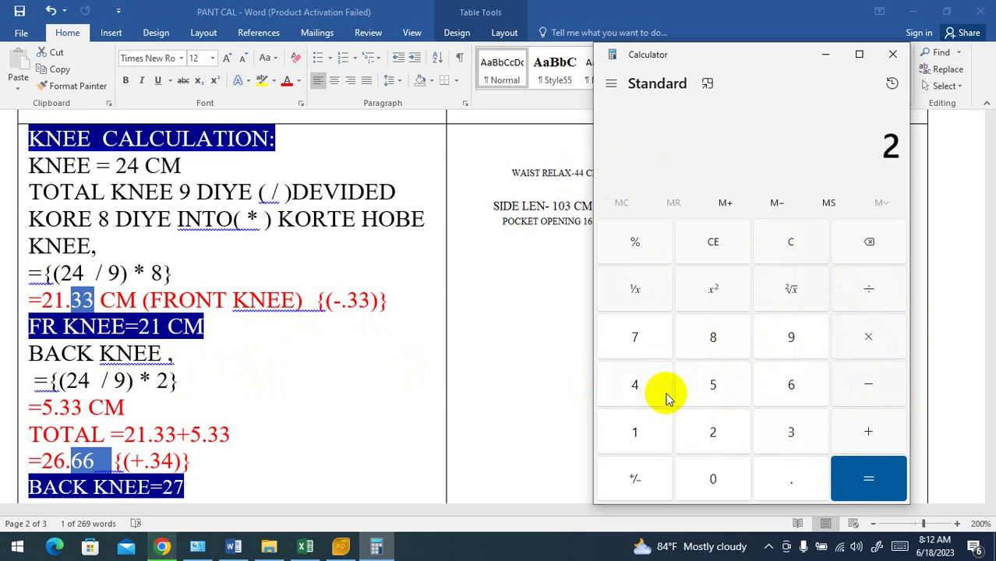
click(651, 382)
click(791, 336)
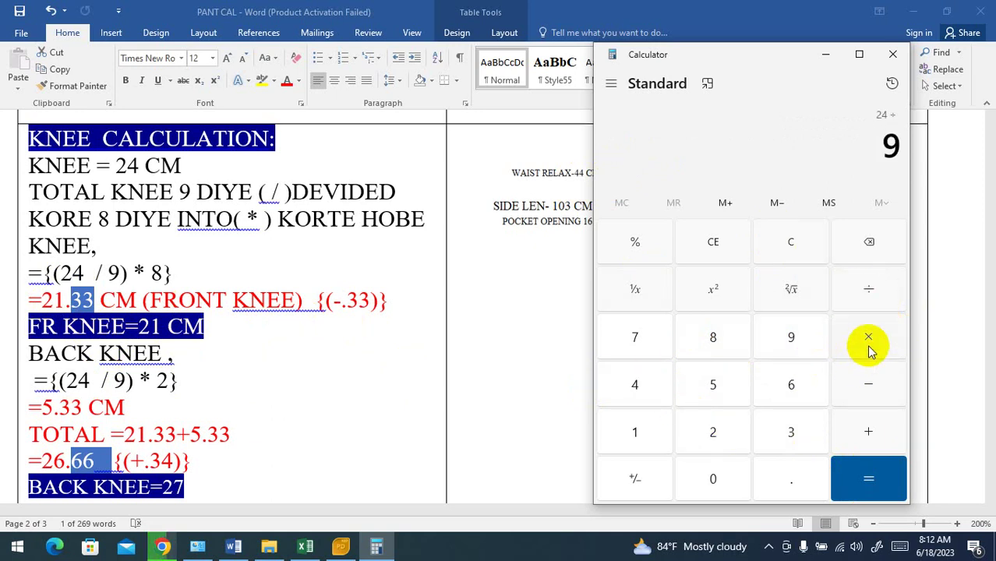
click(868, 337)
click(713, 432)
click(842, 481)
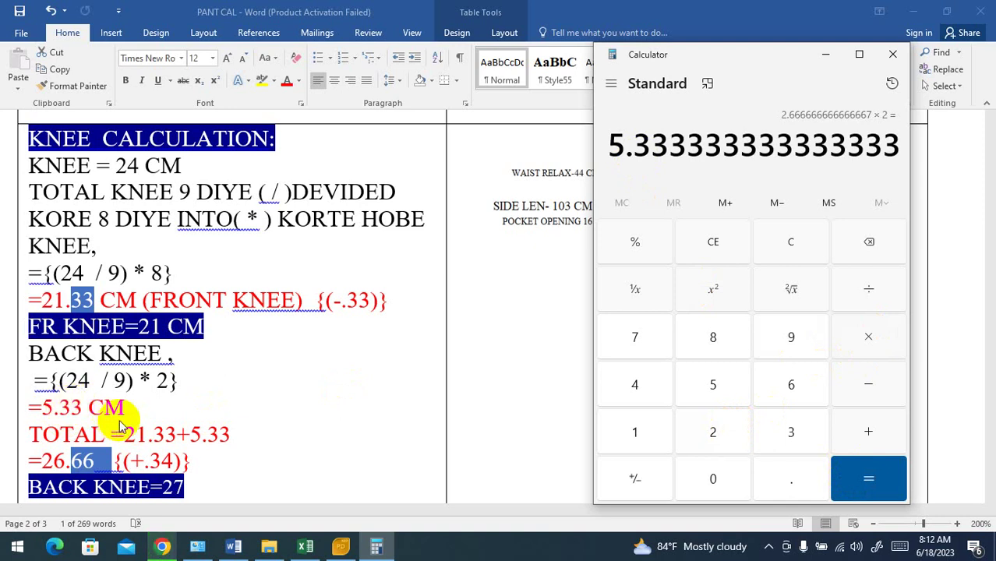
Step: Add 21 + 27 to get 48, then halve it to confirm 24
click(792, 244)
click(713, 432)
click(651, 435)
click(867, 433)
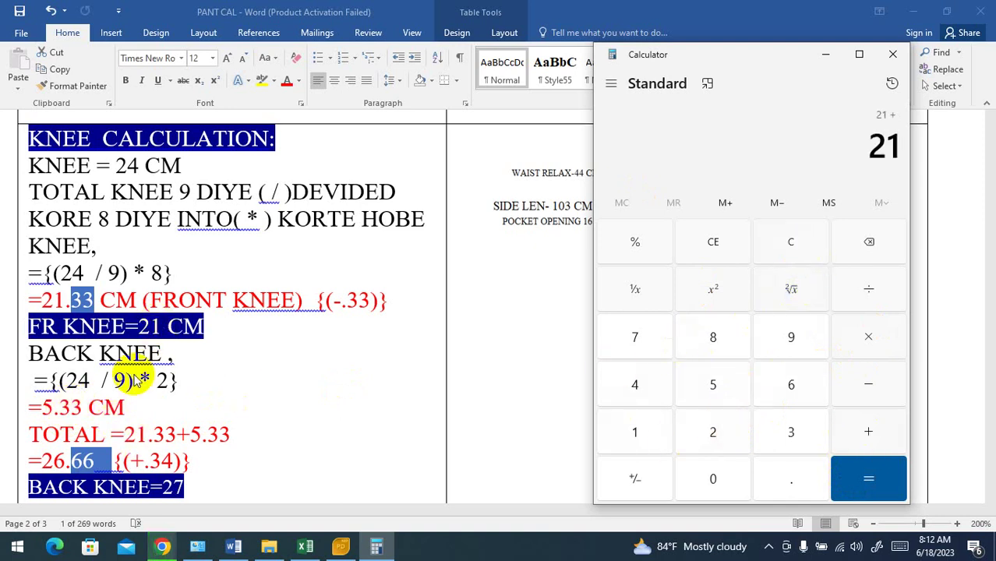
scroll(125, 379, down, 1)
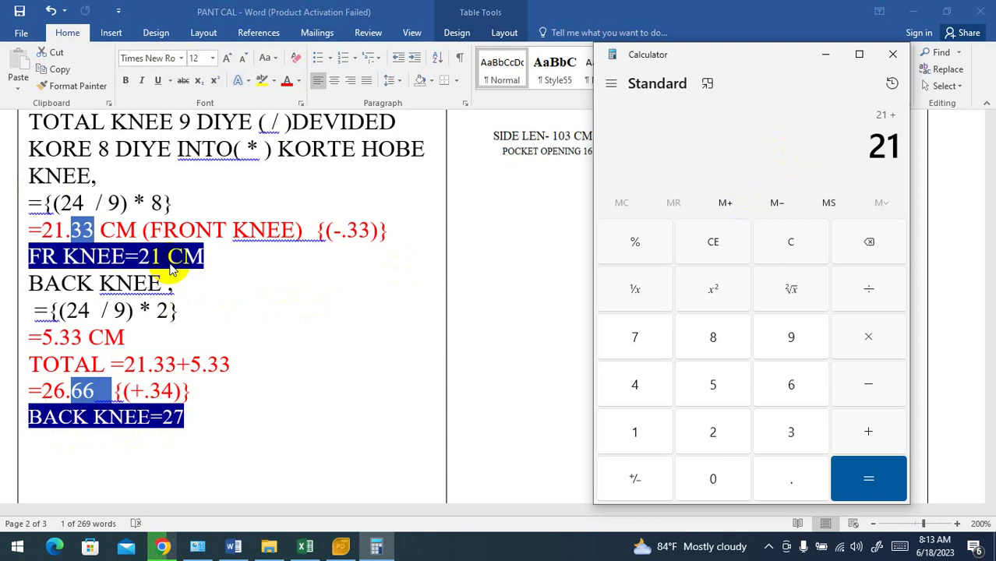
click(713, 435)
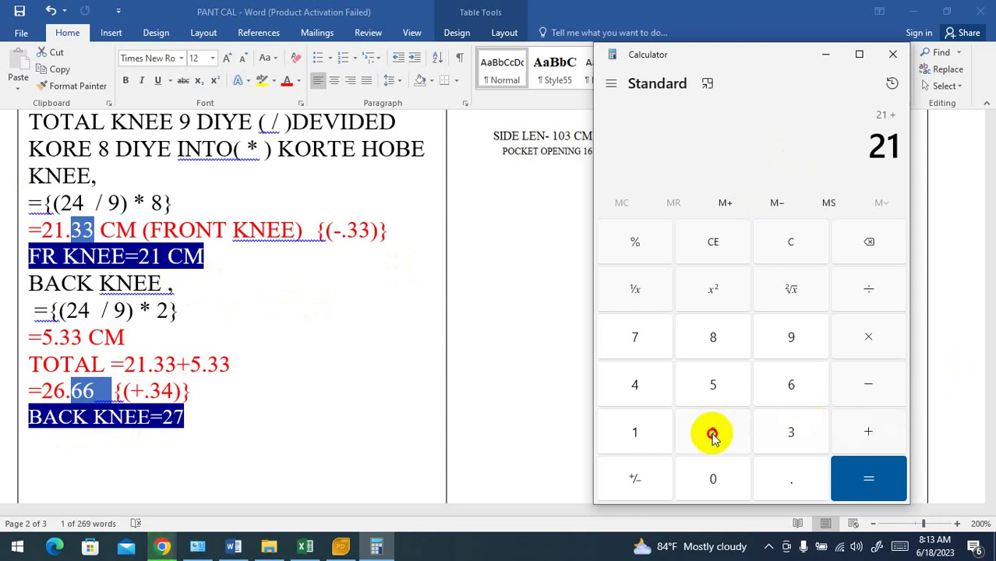
click(652, 340)
click(863, 479)
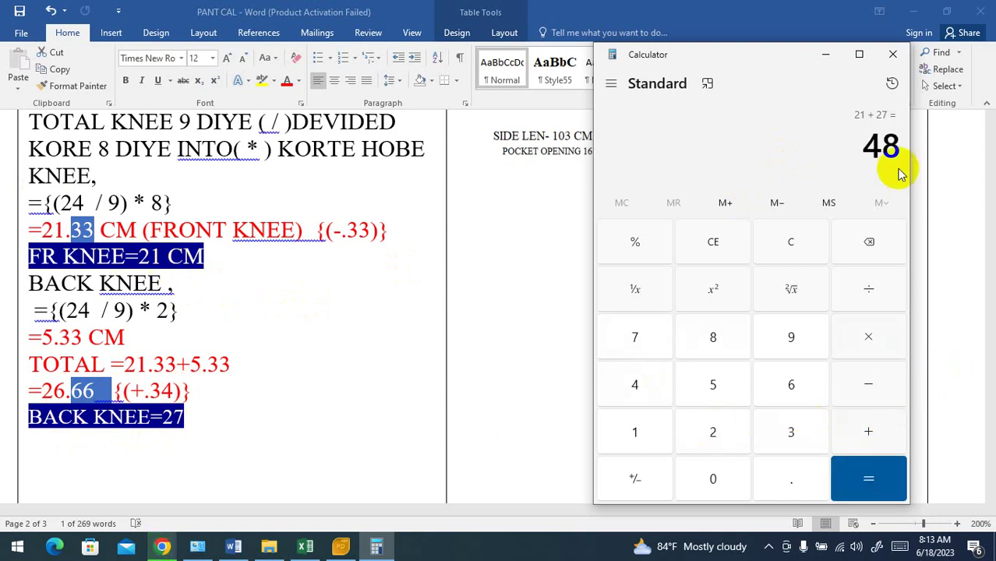
click(869, 286)
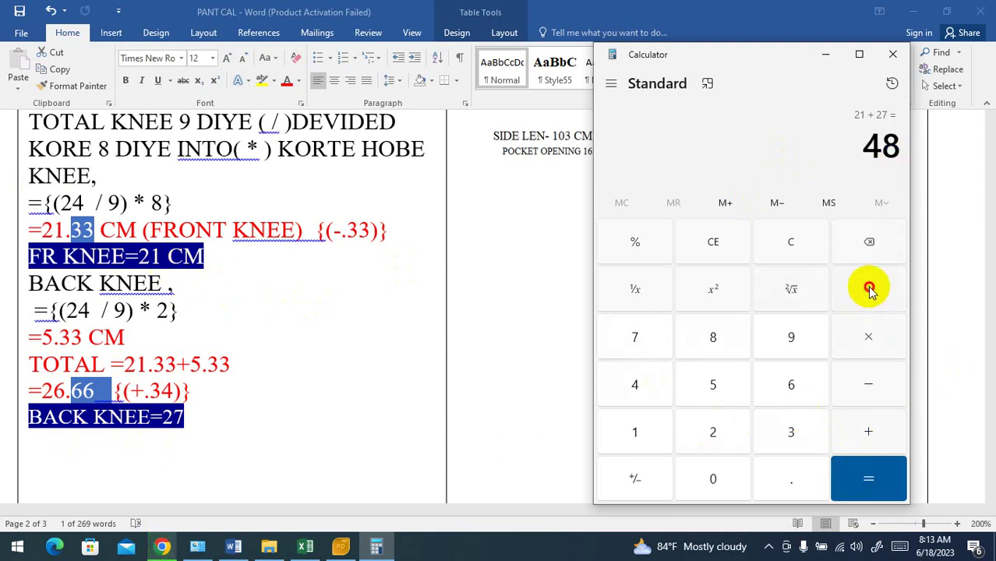
click(718, 436)
click(841, 485)
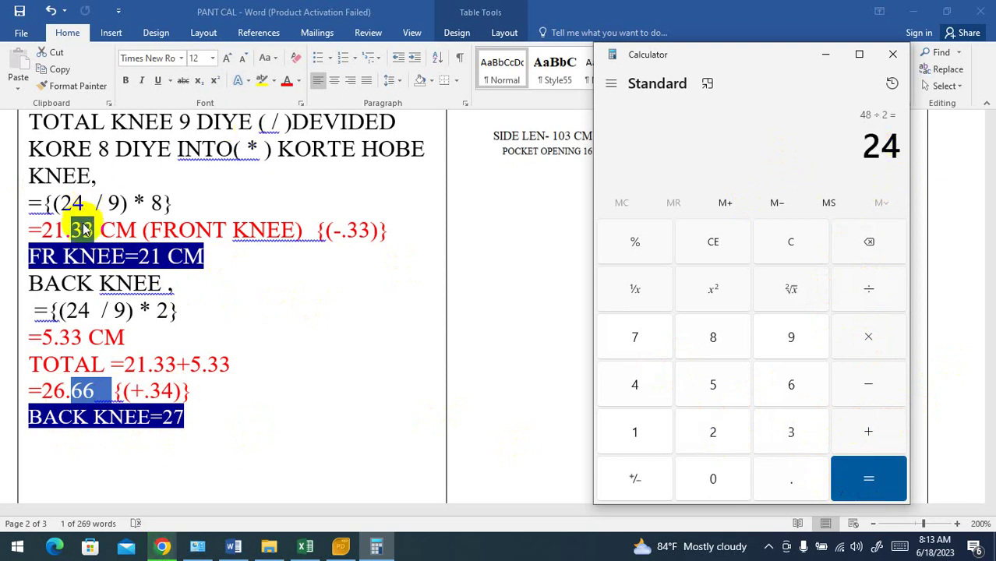
scroll(219, 167, up, 1)
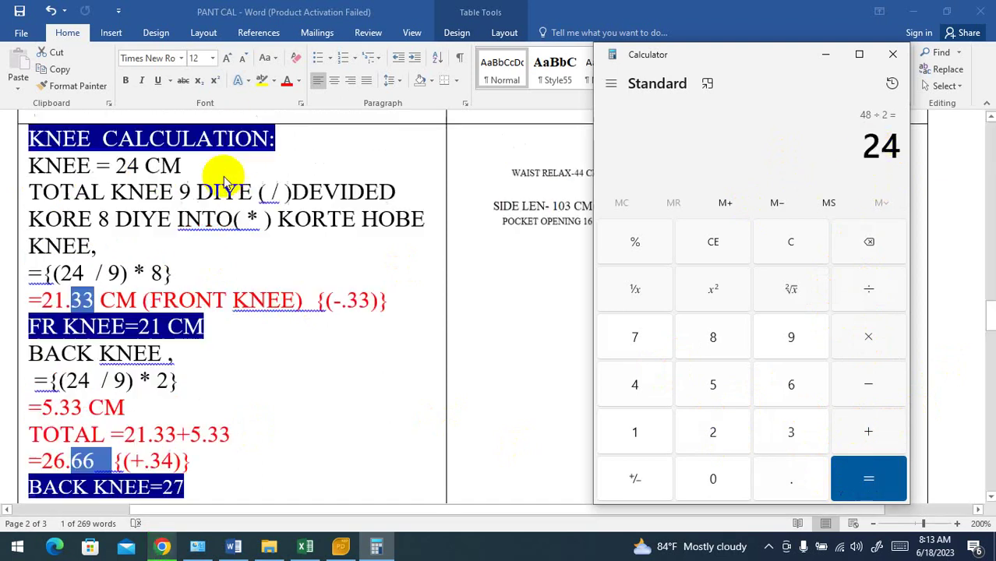
scroll(493, 392, down, 1)
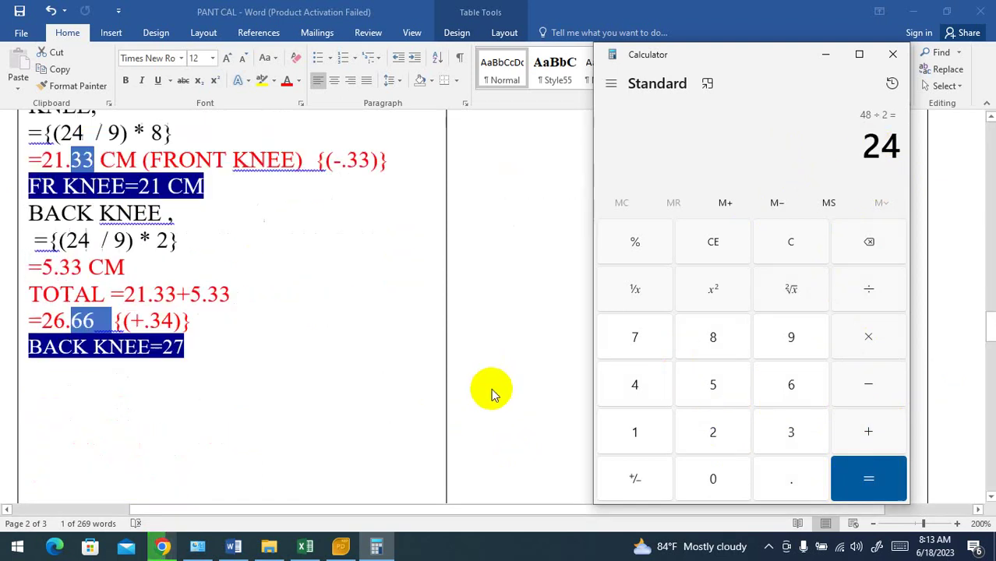
scroll(463, 397, down, 4)
scroll(463, 396, down, 5)
Step: Clear the previous knee result and move Calculator off the pants diagram
click(382, 239)
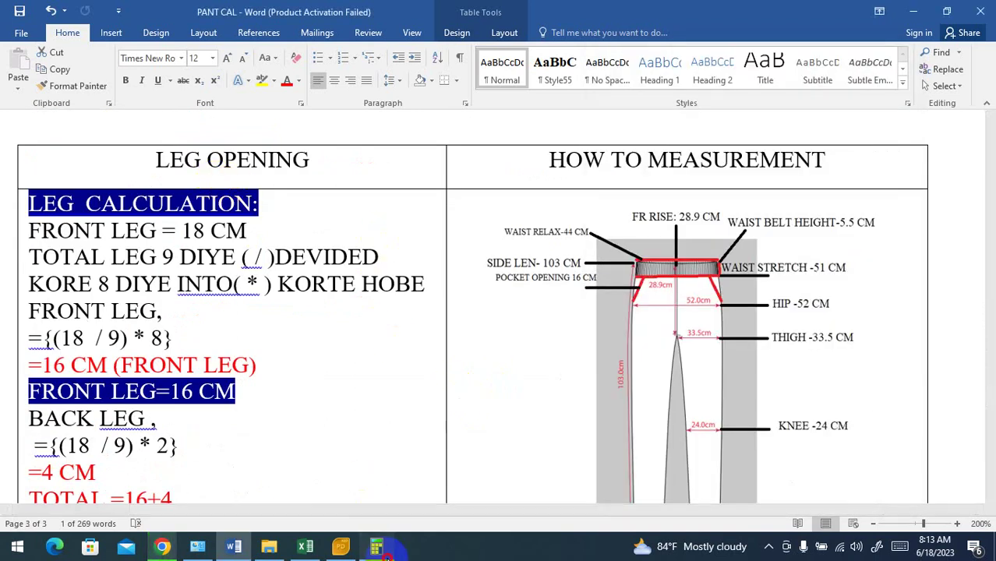
click(375, 546)
click(808, 267)
mouse_move(753, 65)
mouse_down()
mouse_move(827, 395)
mouse_move(417, 474)
mouse_up()
scroll(708, 375, down, 3)
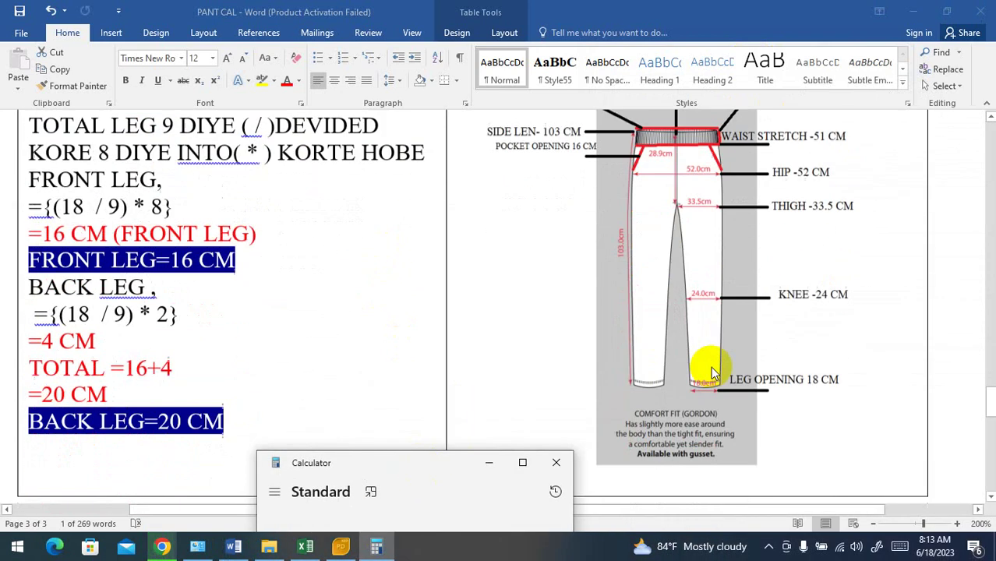
scroll(718, 346, down, 2)
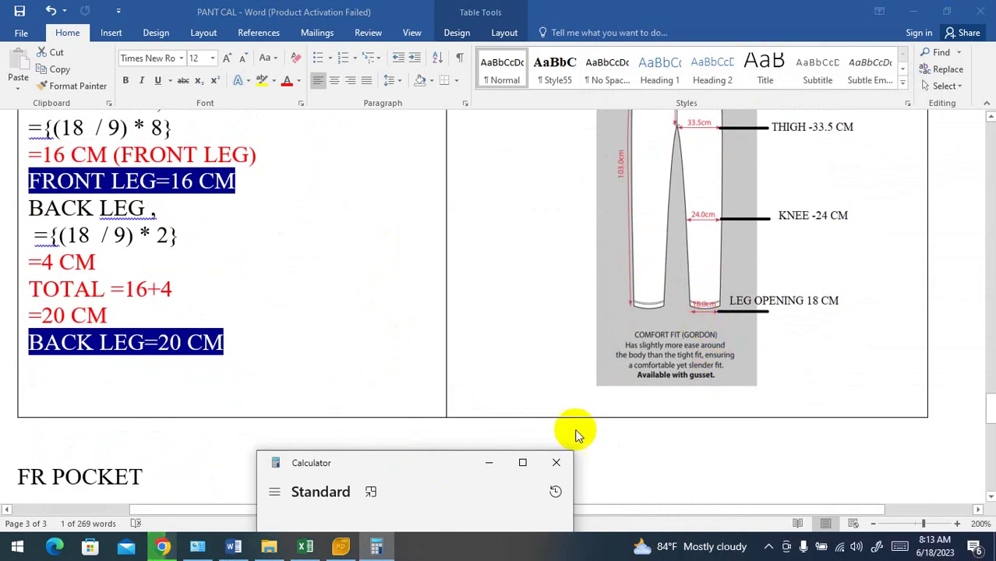
drag(423, 467, 703, 91)
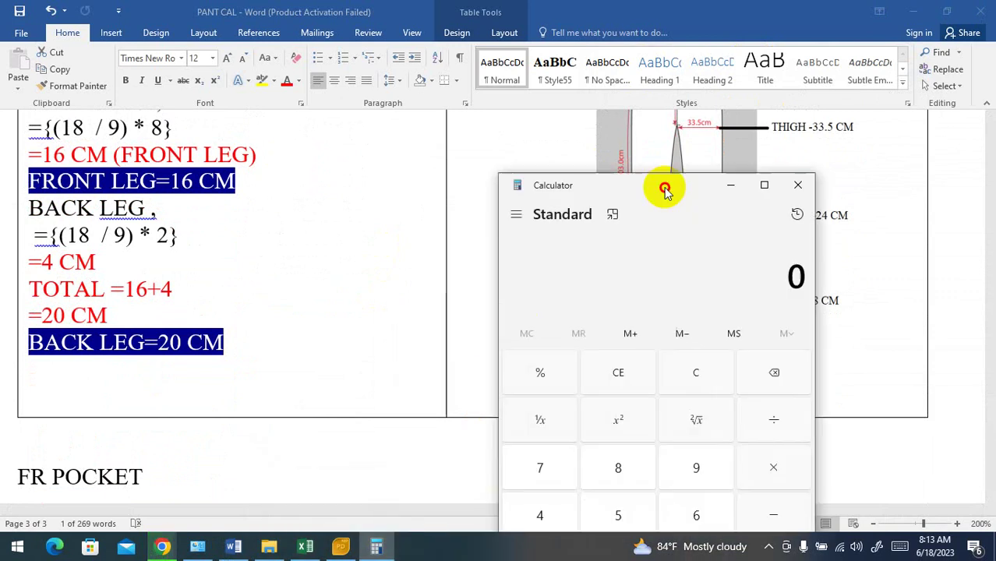
scroll(494, 256, up, 2)
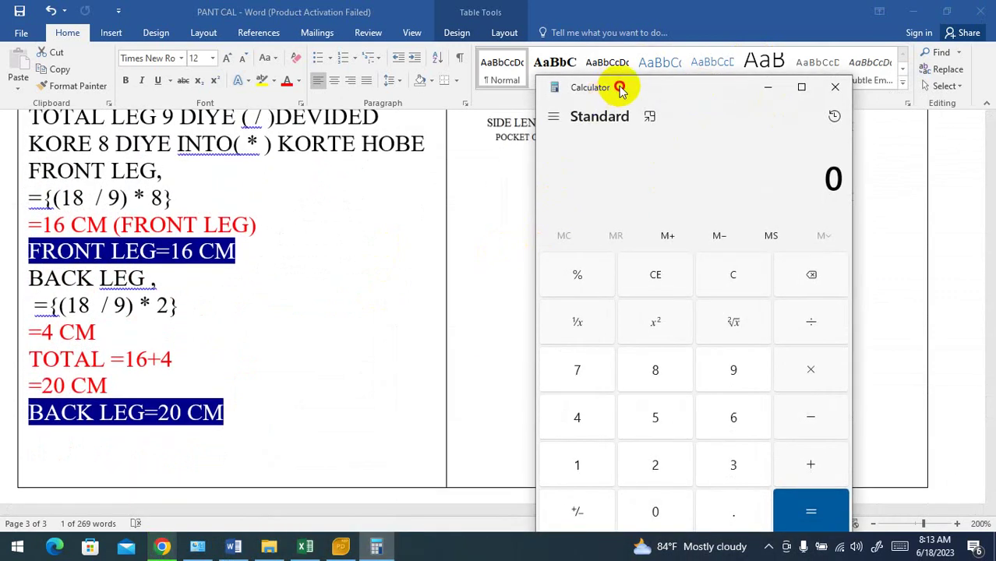
drag(623, 85, 659, 57)
scroll(529, 187, up, 2)
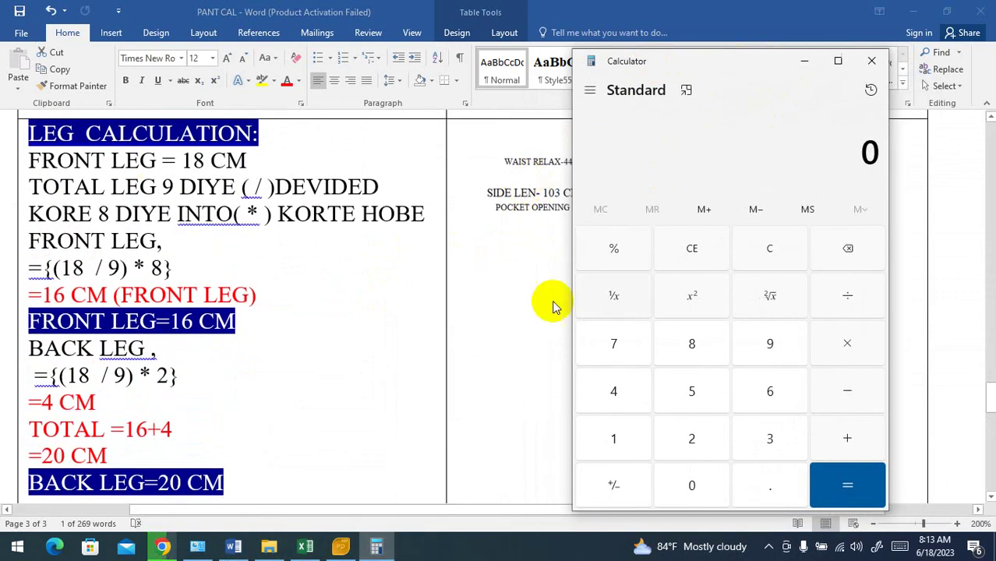
Step: Compute the front leg share: 18 ÷ 9 × 8 = 16
click(616, 444)
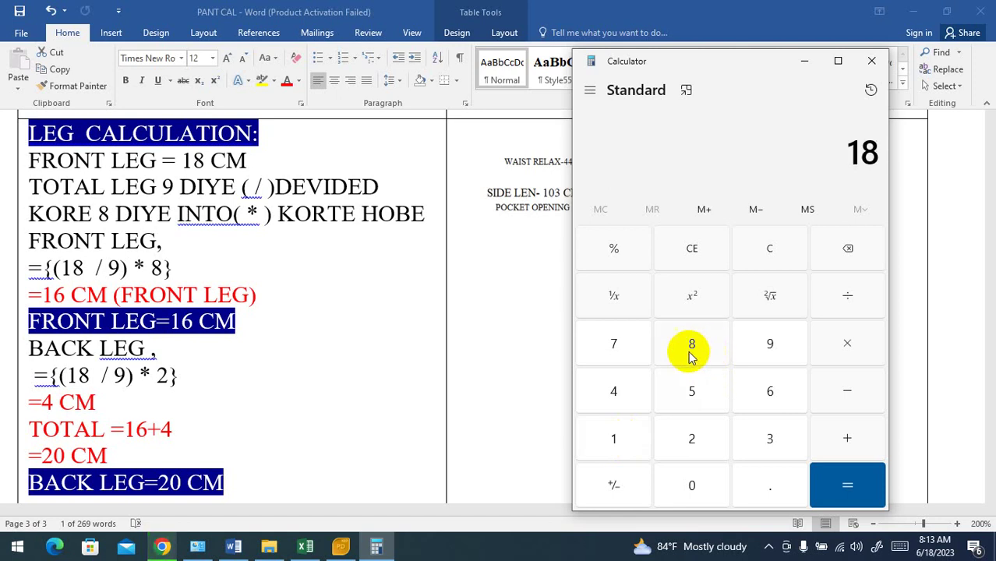
click(857, 299)
click(788, 349)
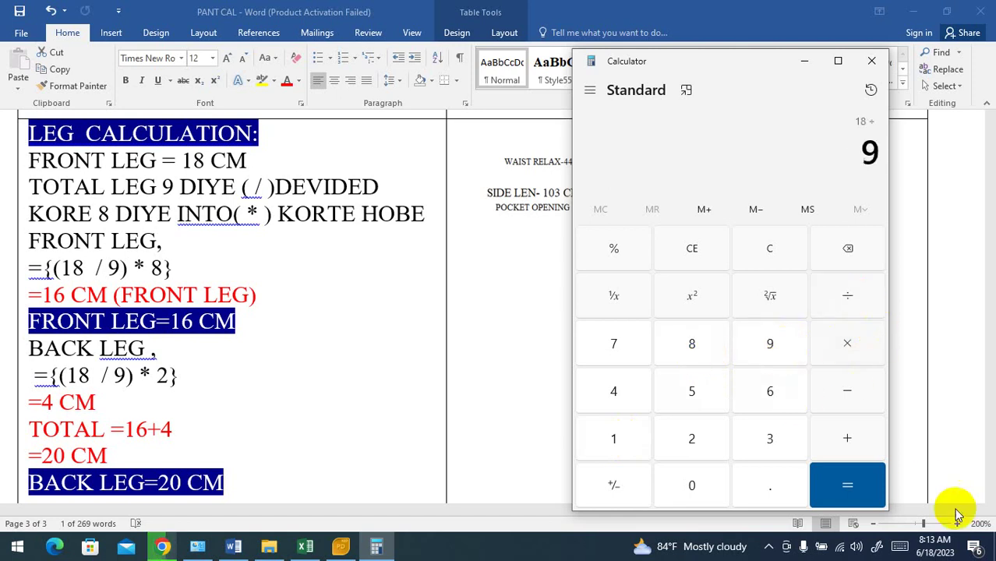
click(706, 347)
click(846, 491)
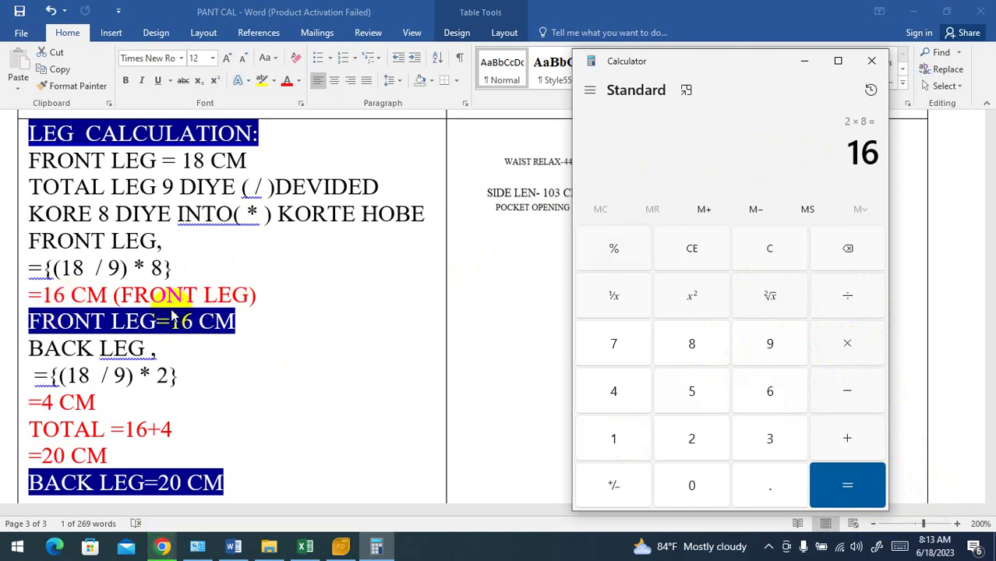
Step: Clear and compute the back leg share: 18 ÷ 9 × 2 = 4
click(768, 250)
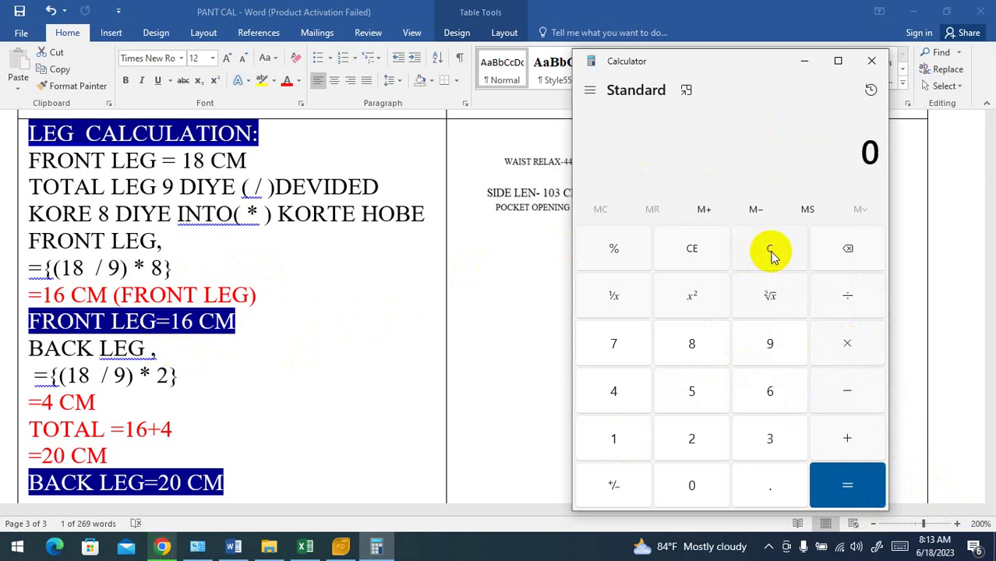
click(616, 440)
click(696, 345)
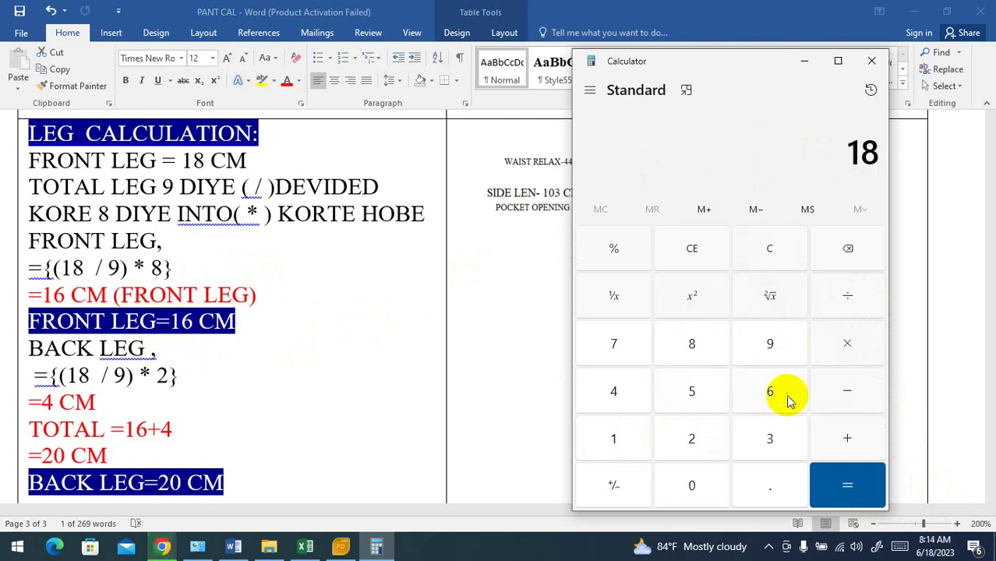
click(849, 300)
click(771, 355)
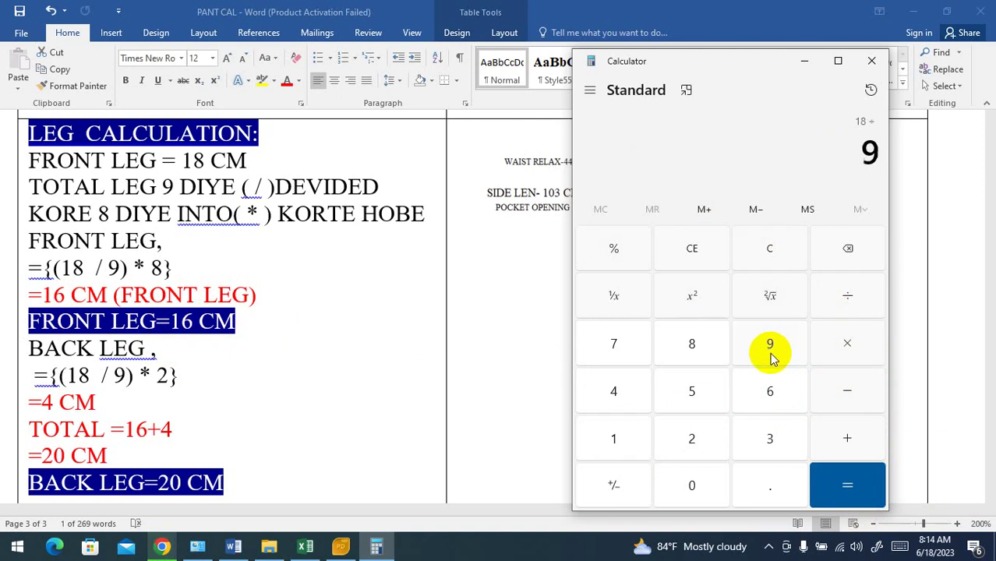
click(846, 351)
click(707, 428)
click(861, 478)
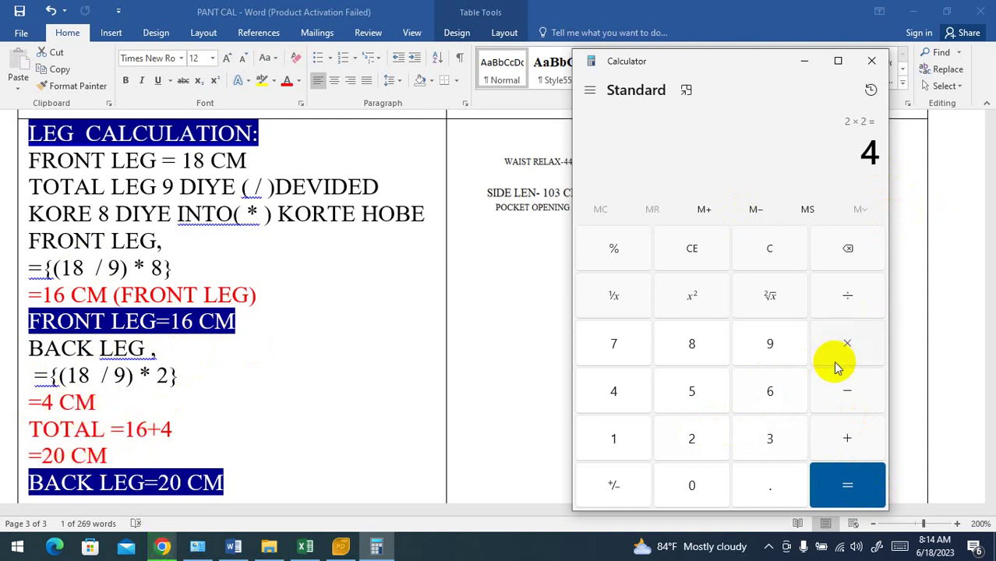
Step: Add 4 + 16 to get 20, then minimize Calculator to show the diagram
click(844, 437)
click(624, 437)
click(770, 392)
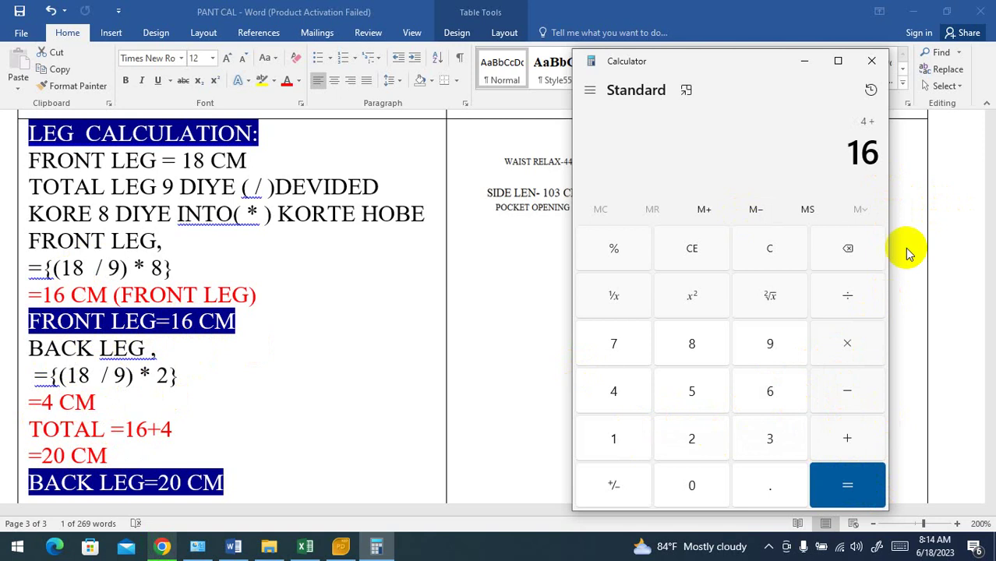
click(849, 462)
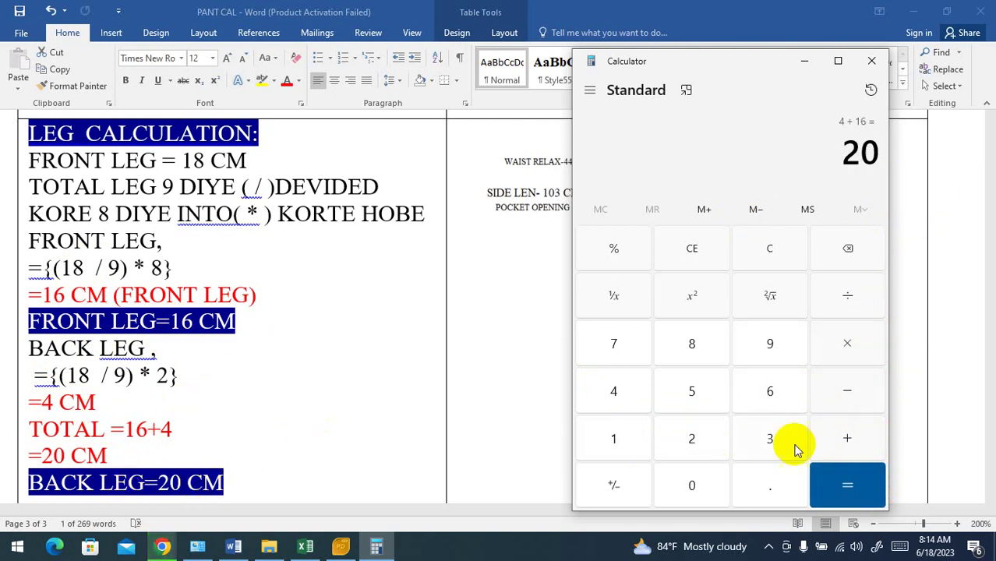
click(805, 61)
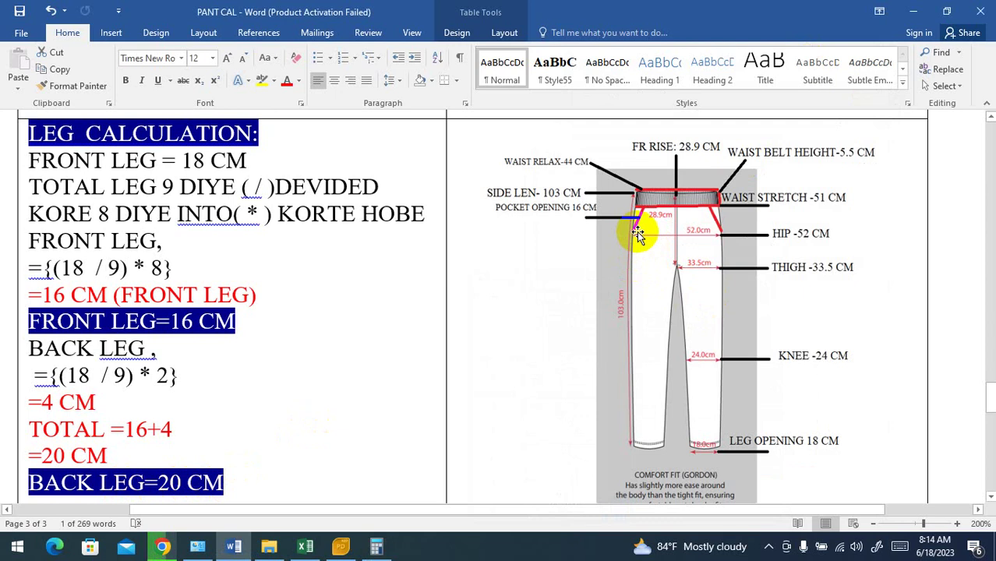
drag(638, 234, 644, 234)
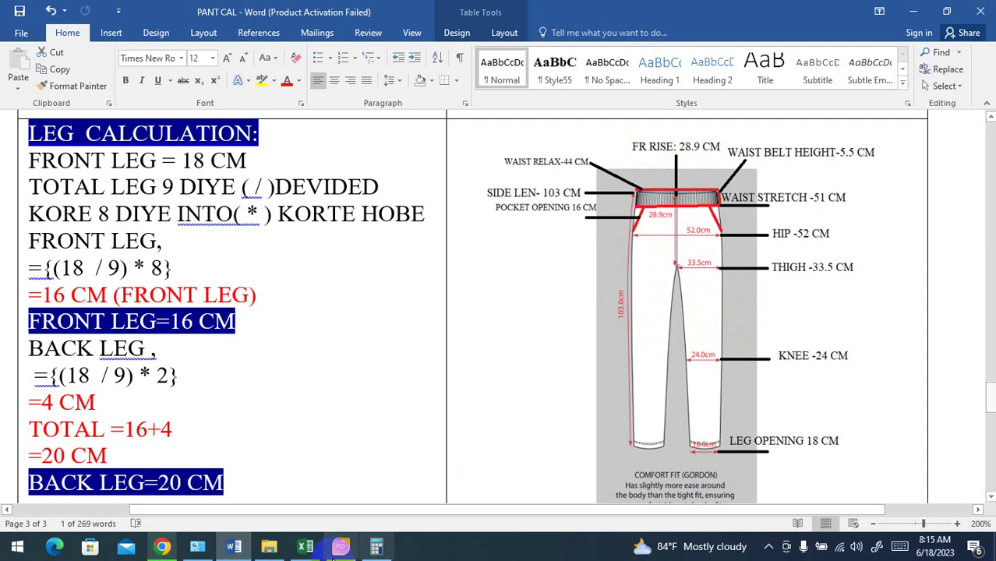
Step: Move Calculator to the top-left, clear it, and compute 28.9 − 5.5 = 23.4
click(375, 546)
mouse_move(718, 56)
mouse_down()
mouse_move(141, 23)
mouse_move(287, 50)
mouse_up()
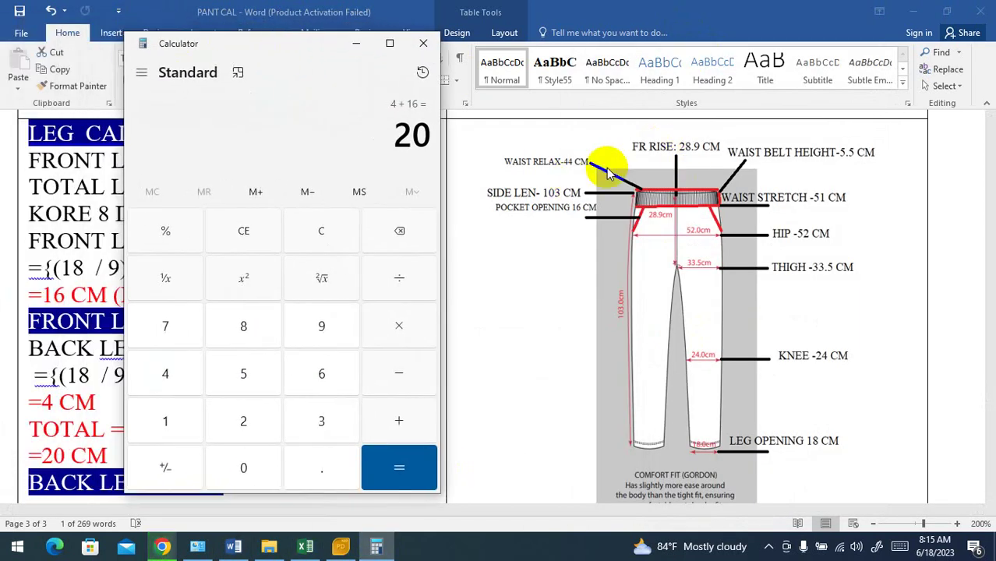
click(321, 231)
click(248, 417)
click(243, 326)
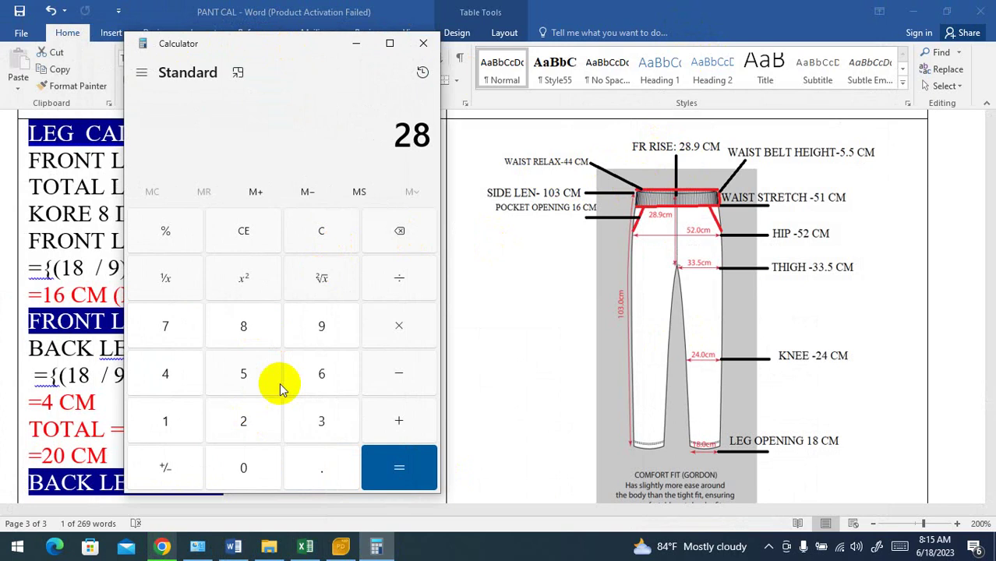
click(321, 466)
click(325, 327)
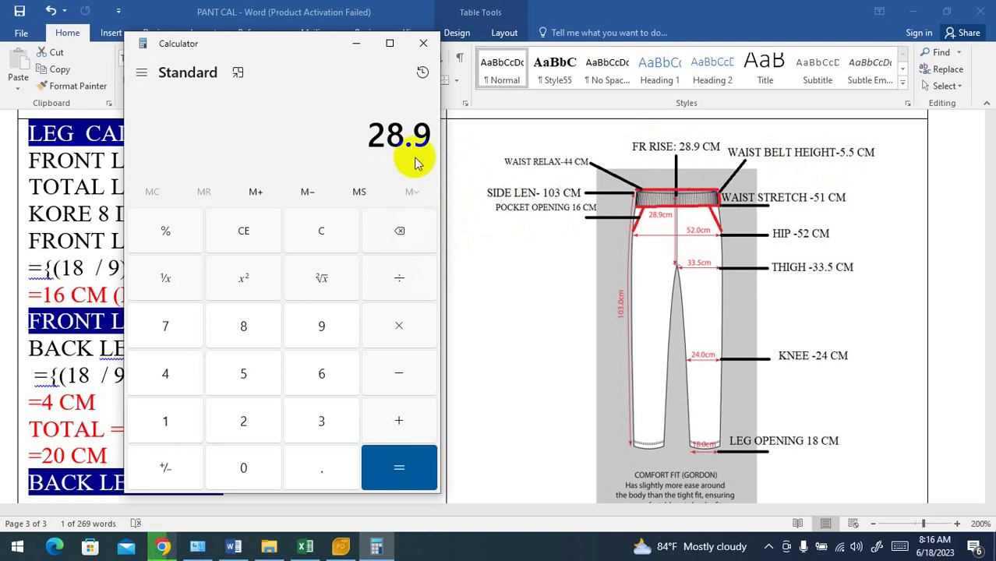
click(400, 371)
click(244, 373)
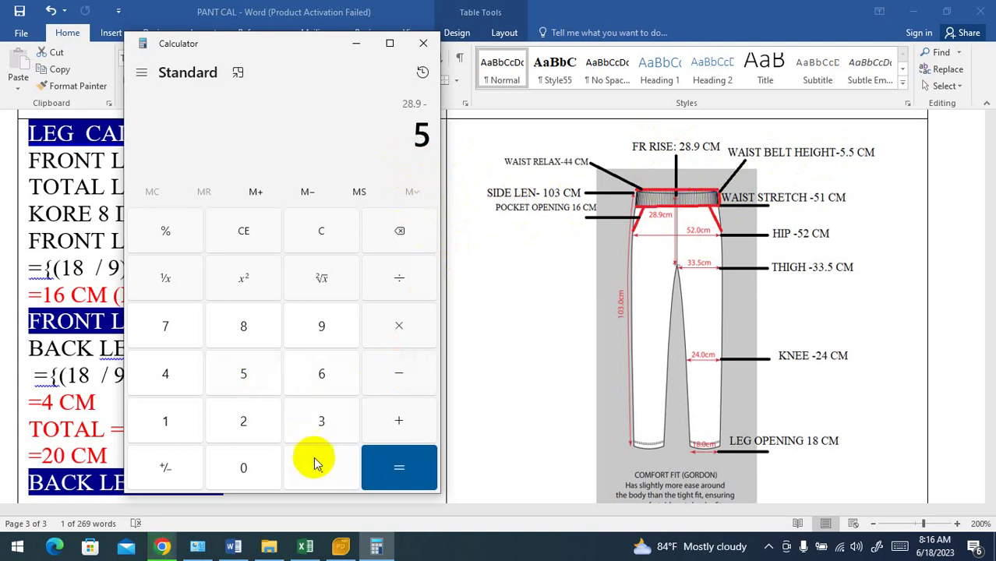
click(316, 463)
click(244, 374)
click(399, 468)
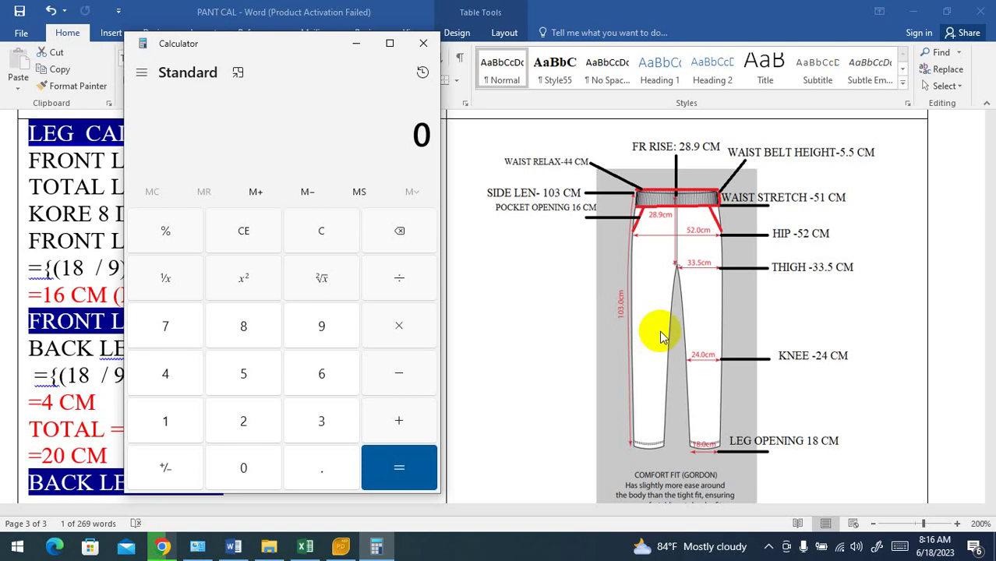
drag(717, 200, 727, 222)
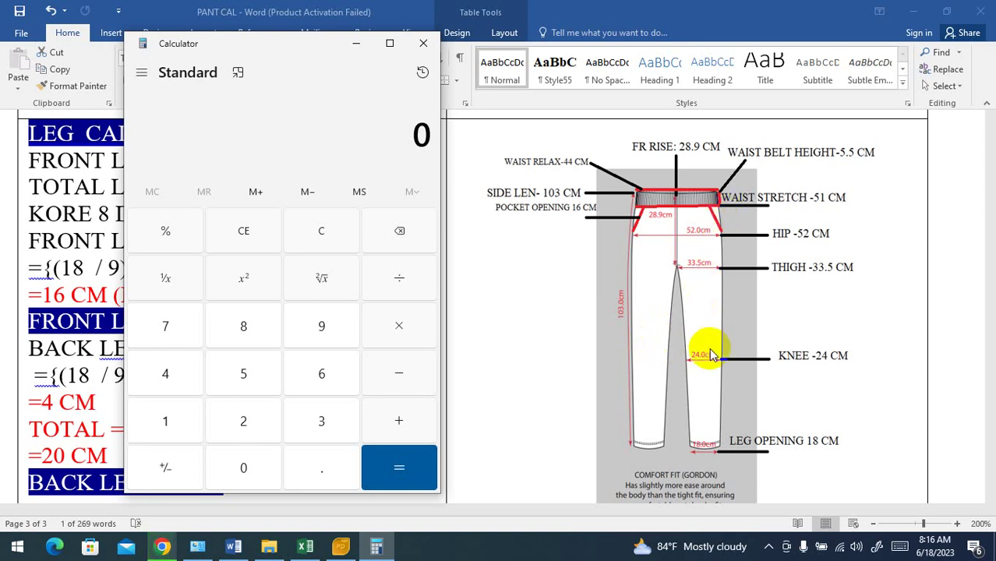
Step: Switch to the Excel grading sheet and select cell E10 showing 54.50
click(307, 545)
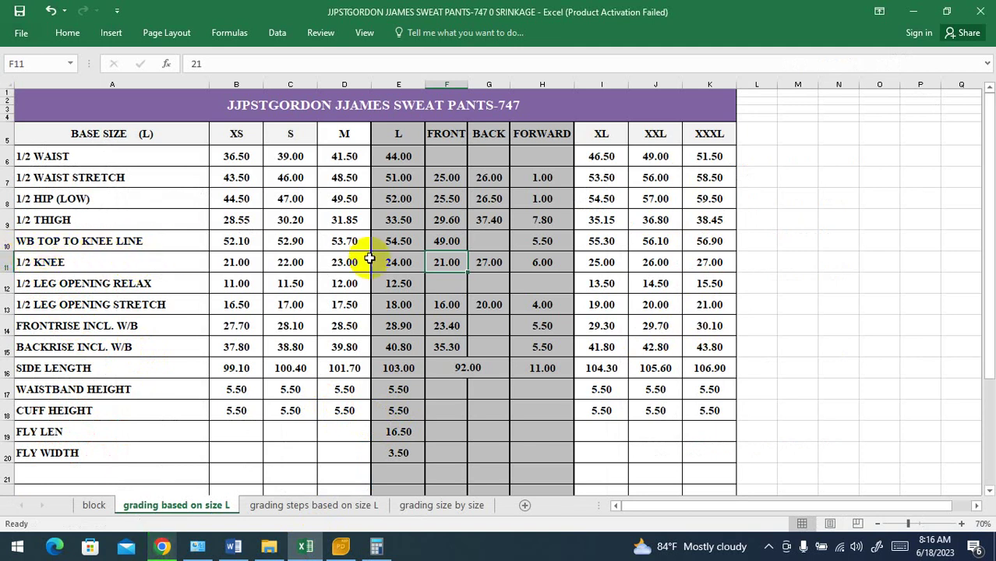
click(399, 247)
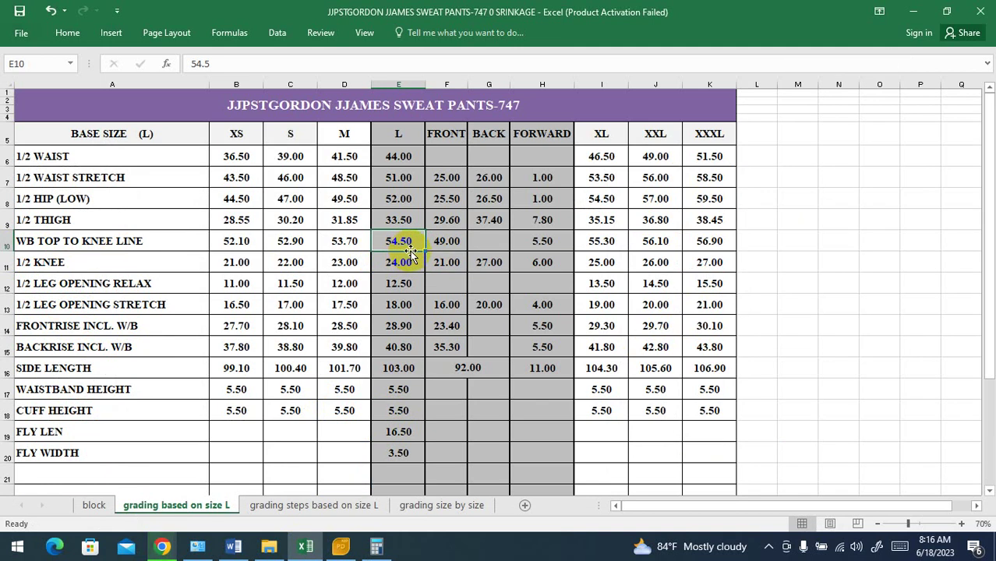
Step: Bring Calculator up over the PANT CAL document and enter 54.50
click(377, 545)
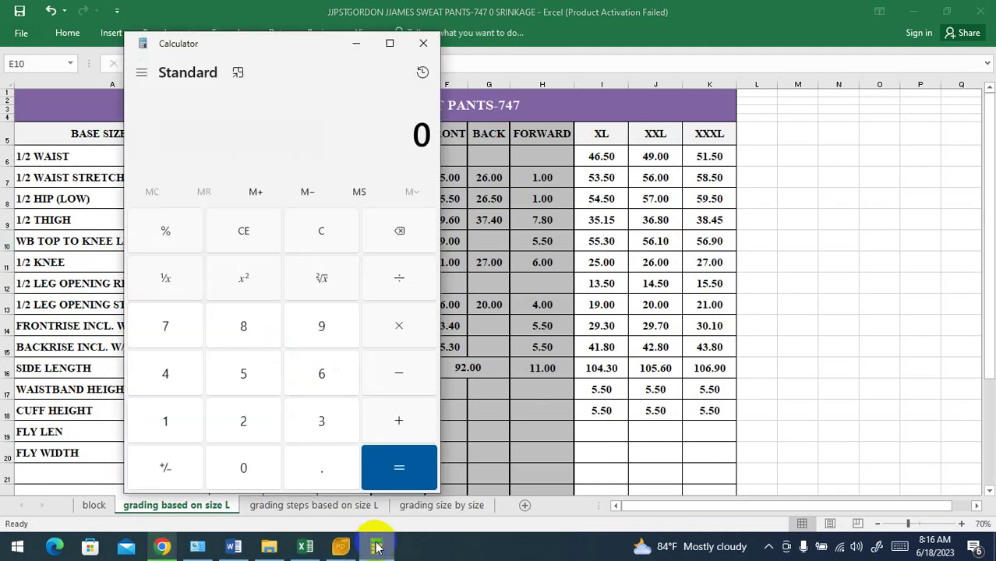
click(307, 548)
click(233, 546)
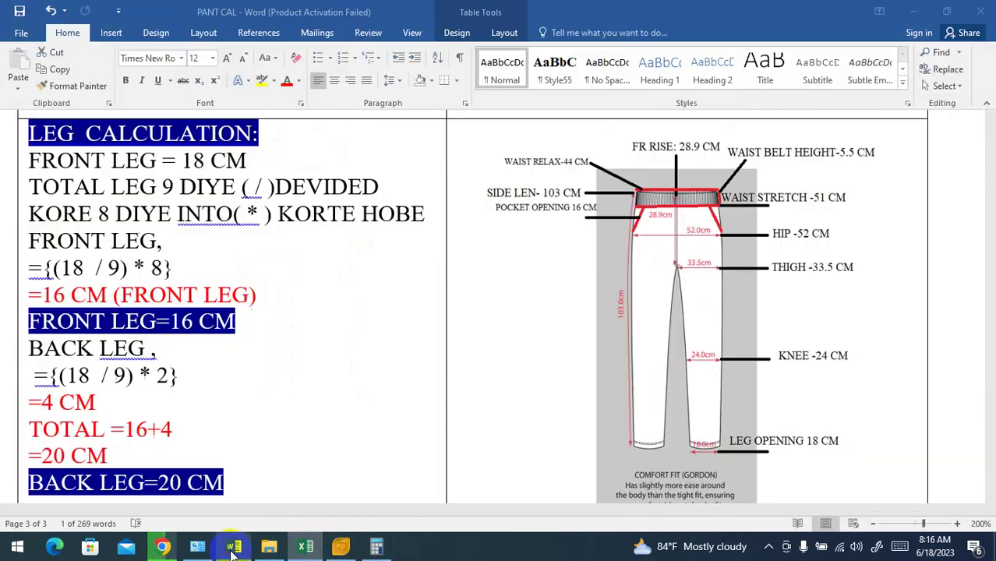
click(377, 546)
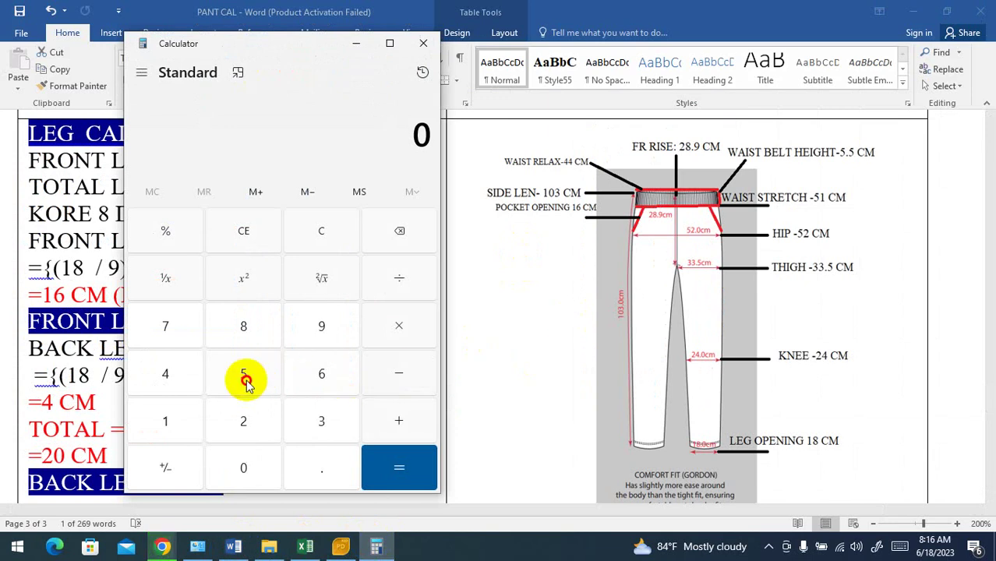
click(245, 377)
click(165, 377)
click(312, 467)
click(260, 381)
click(249, 462)
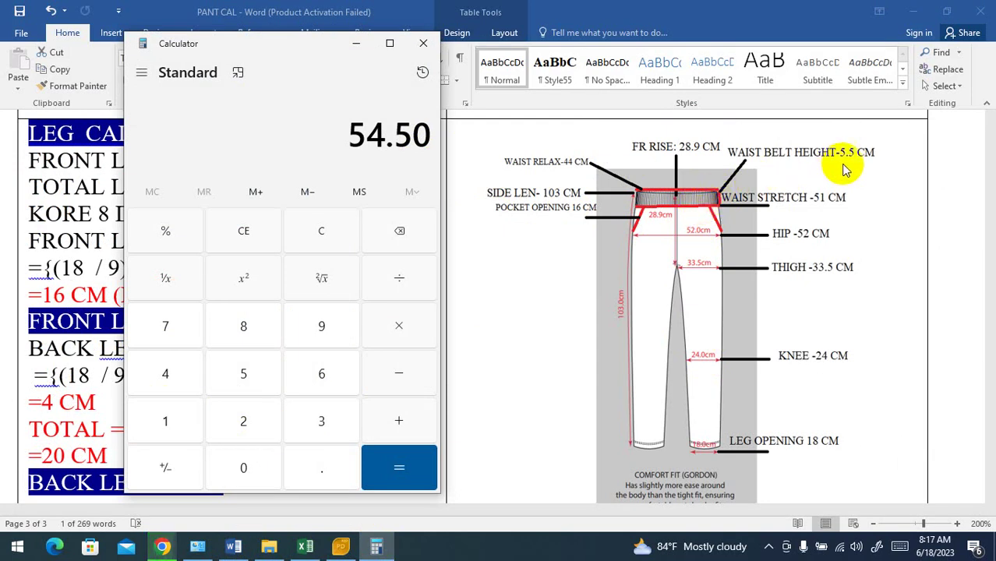
Step: Subtract 5.5 to get 49, then bring the Word leg calculation back in front
click(407, 376)
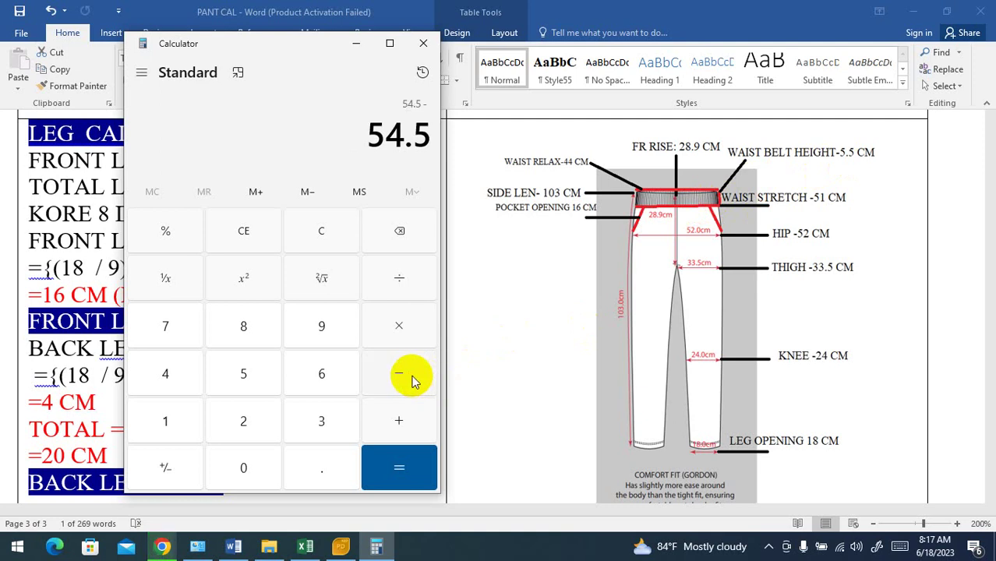
click(257, 376)
click(316, 462)
click(263, 390)
click(375, 461)
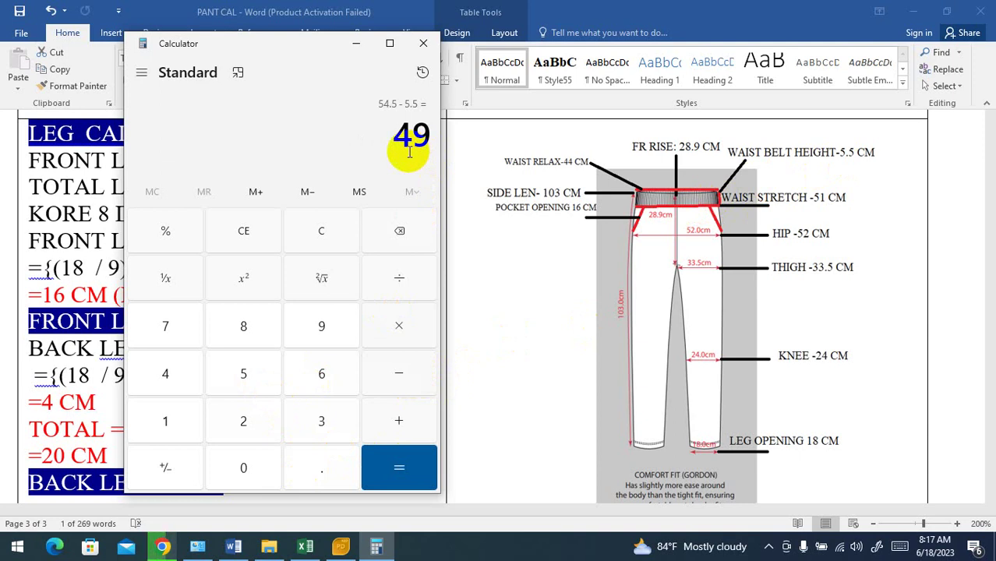
click(408, 195)
click(634, 305)
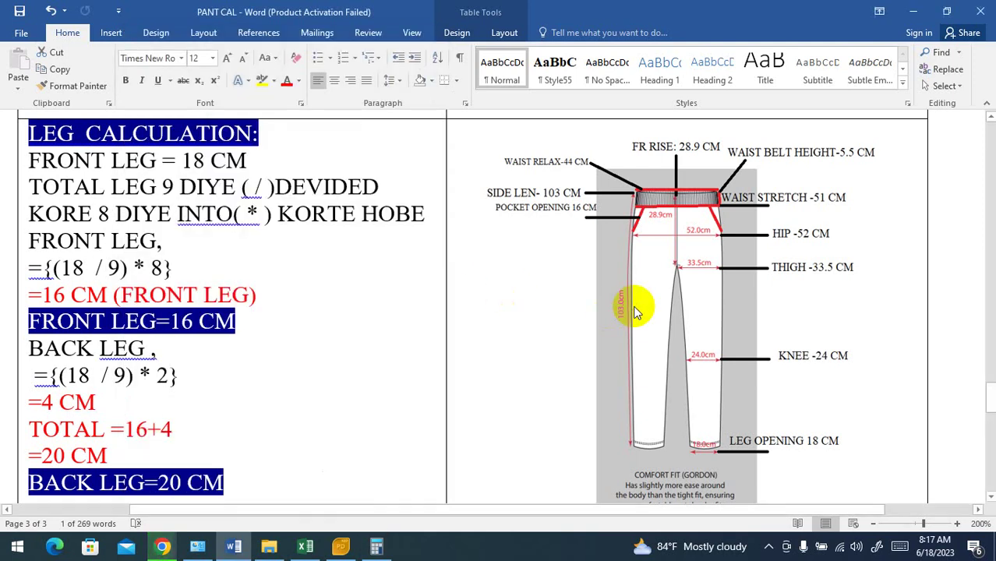